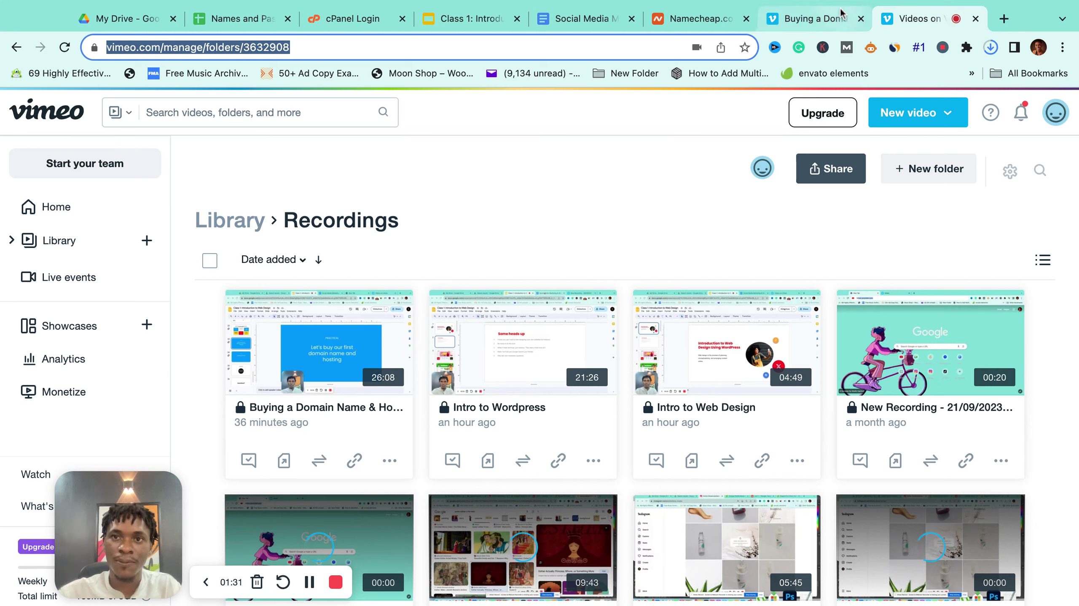
Enter techstormnigeria.com.ng/cpanel in the address bar and switch to the cPanel Login tab
text(techsot)
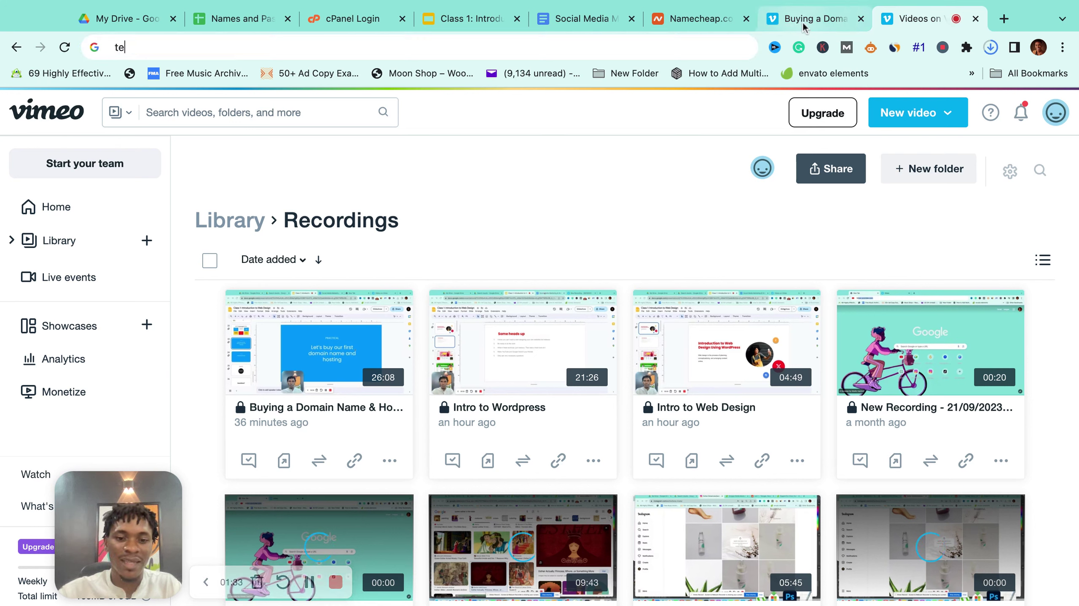
key(BackSpace)
key(BackSpace)
text(tormnigeri)
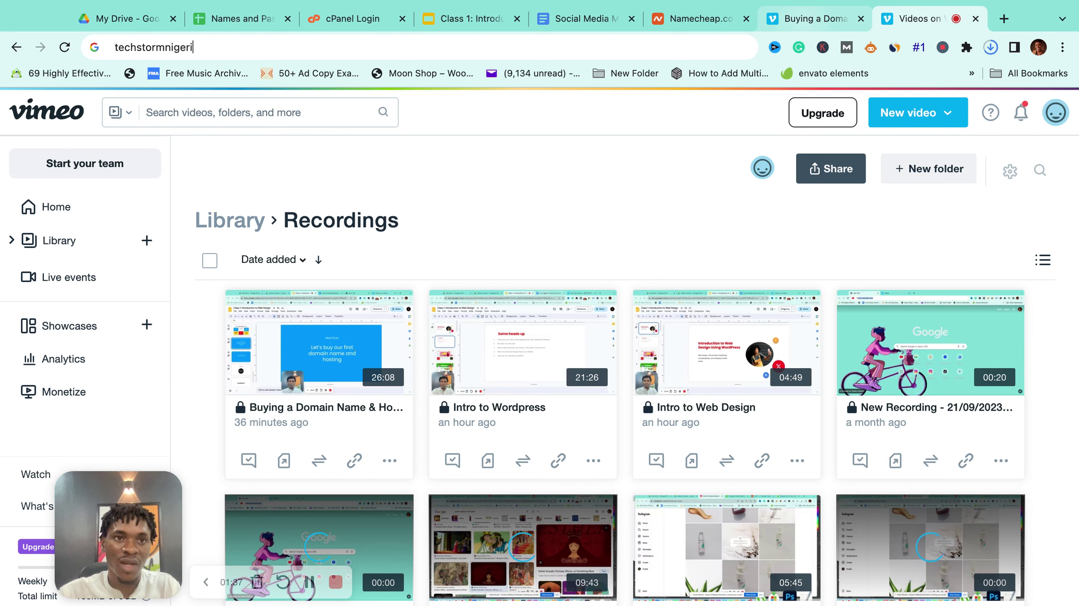
text(a.com.ng/)
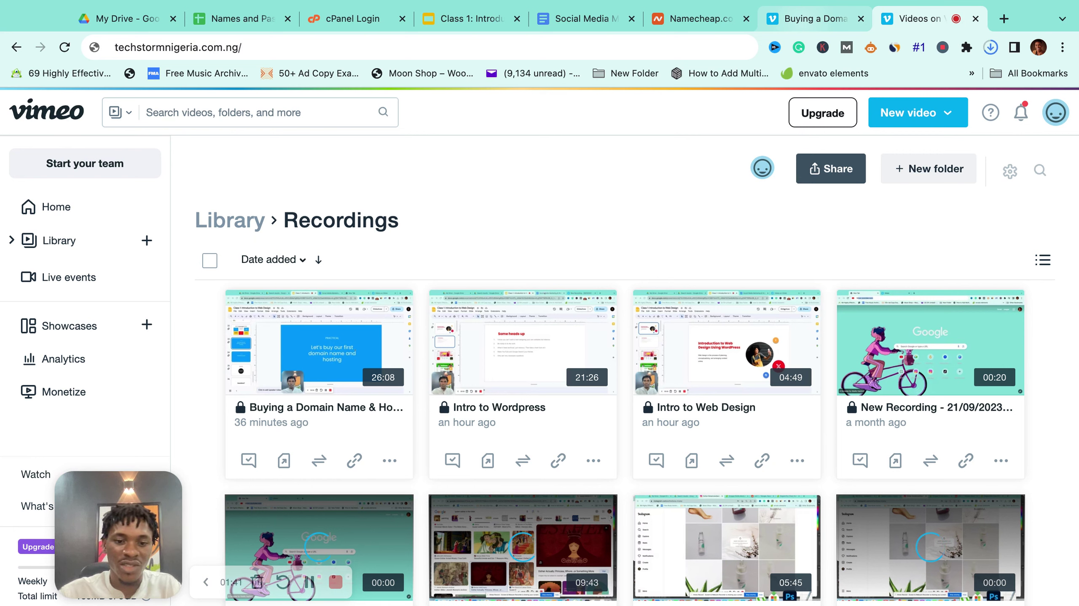
text(cpanel)
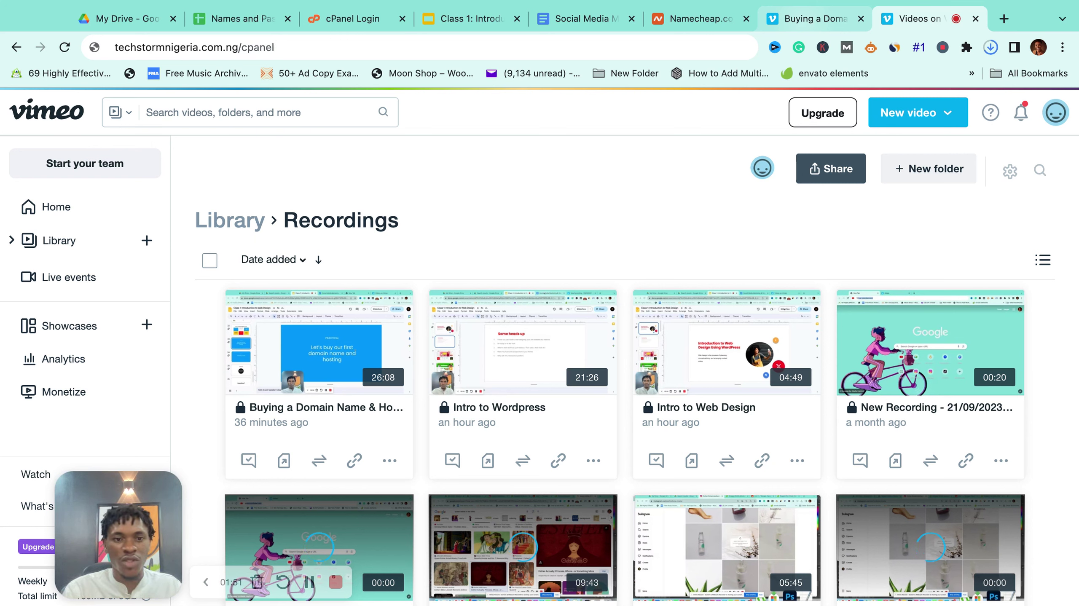
click(754, 567)
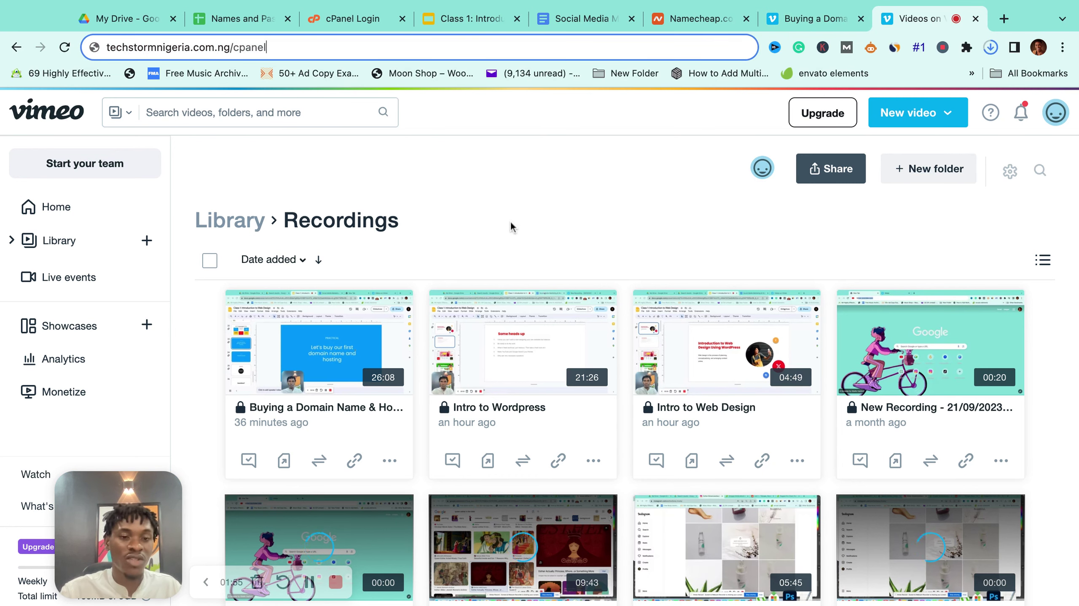
click(353, 18)
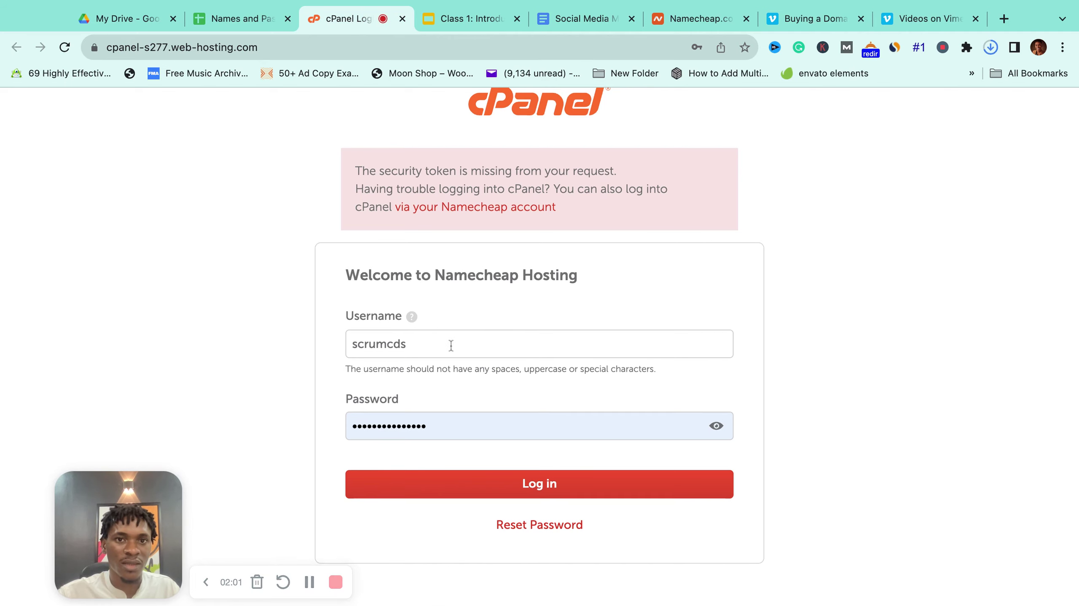
Log in with the prefilled username and password, then submit the security code
scroll(463, 382, up, 4)
scroll(474, 431, down, 4)
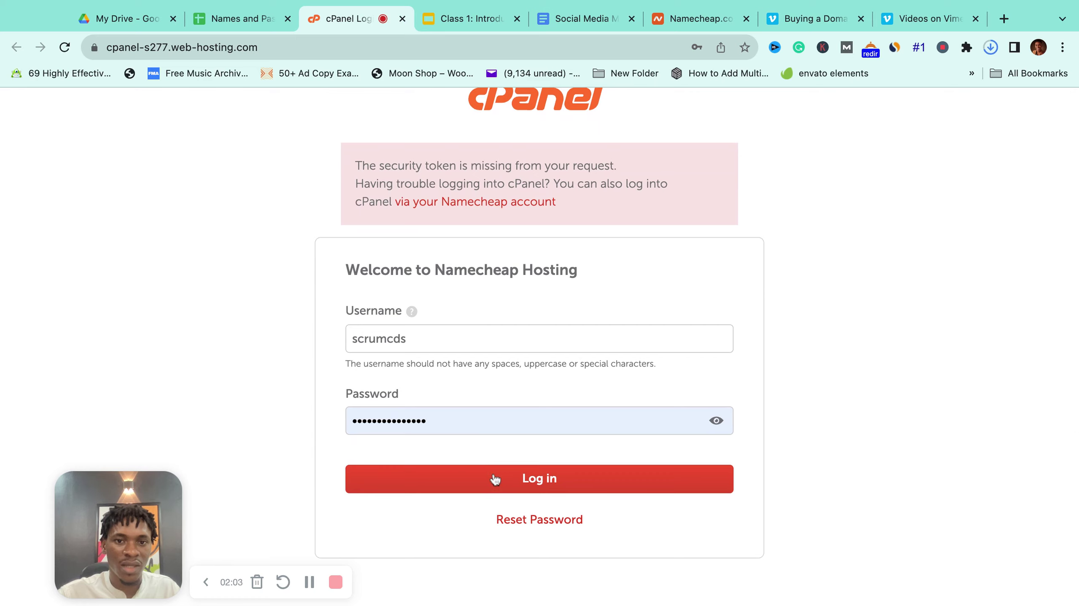
click(495, 479)
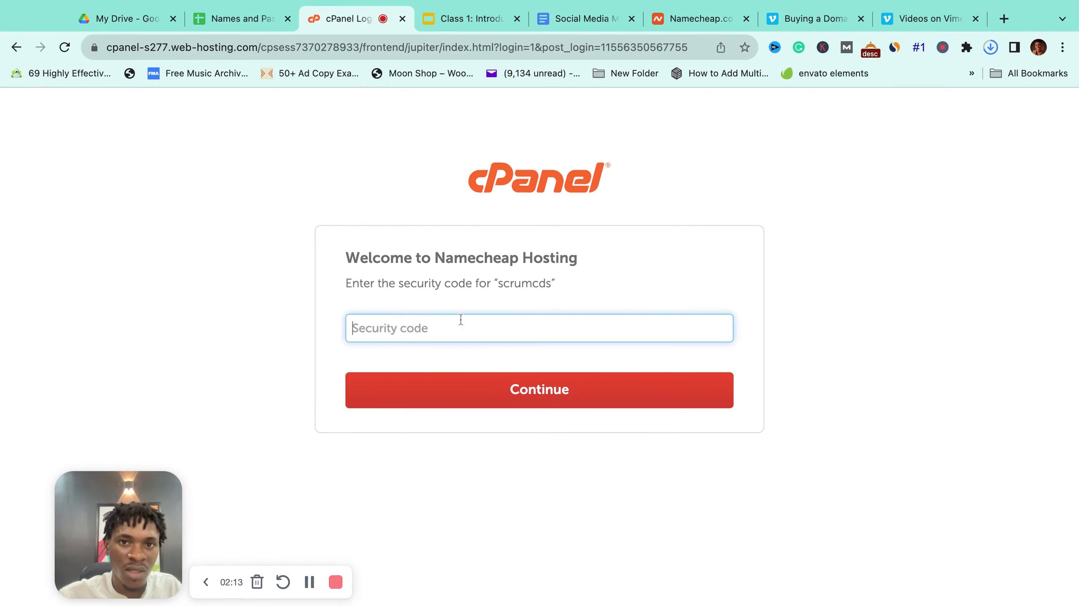
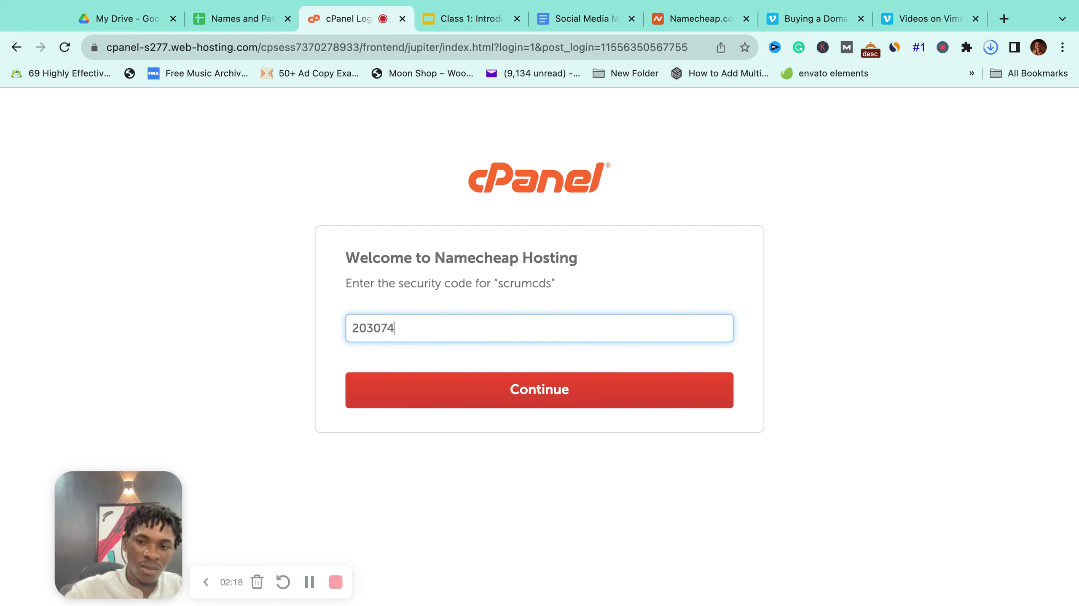
key(Return)
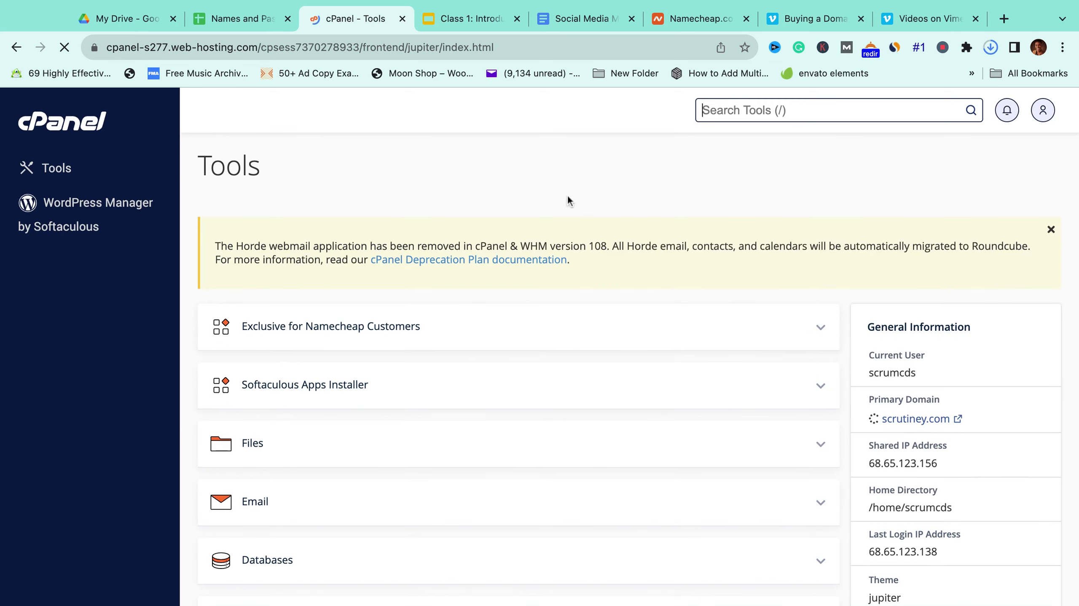
Browse down the cPanel tool categories, then return to the Class 1 slides tab
scroll(567, 196, down, 3)
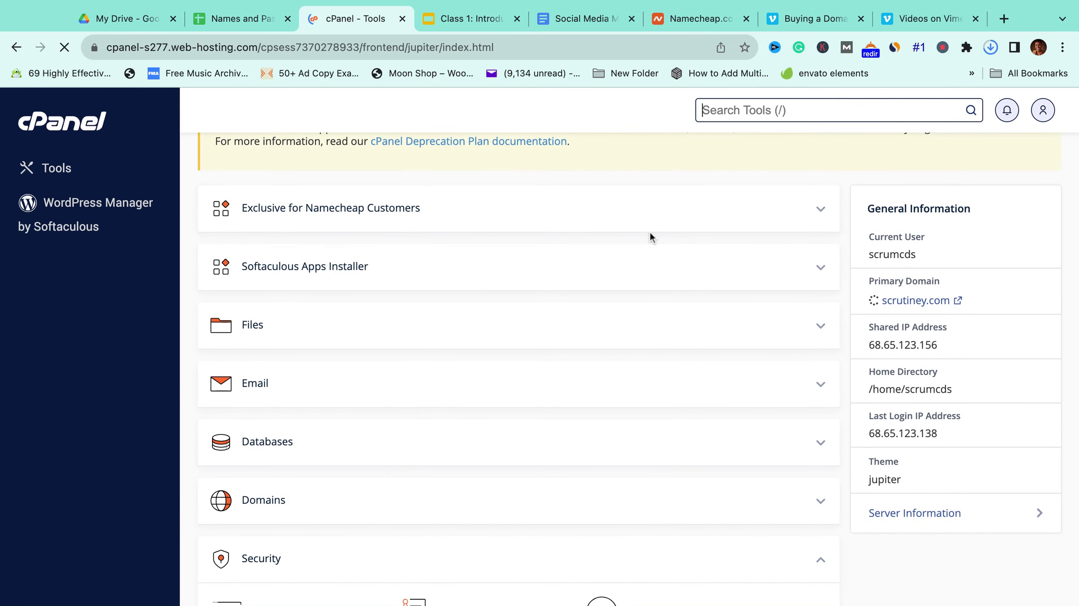
scroll(650, 232, up, 3)
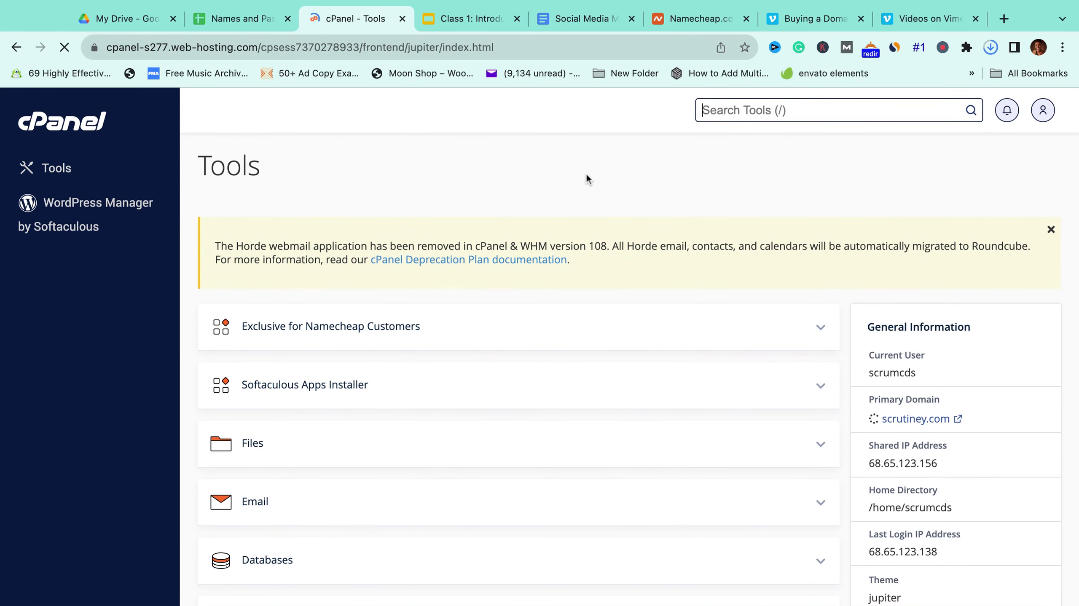
scroll(587, 174, down, 1)
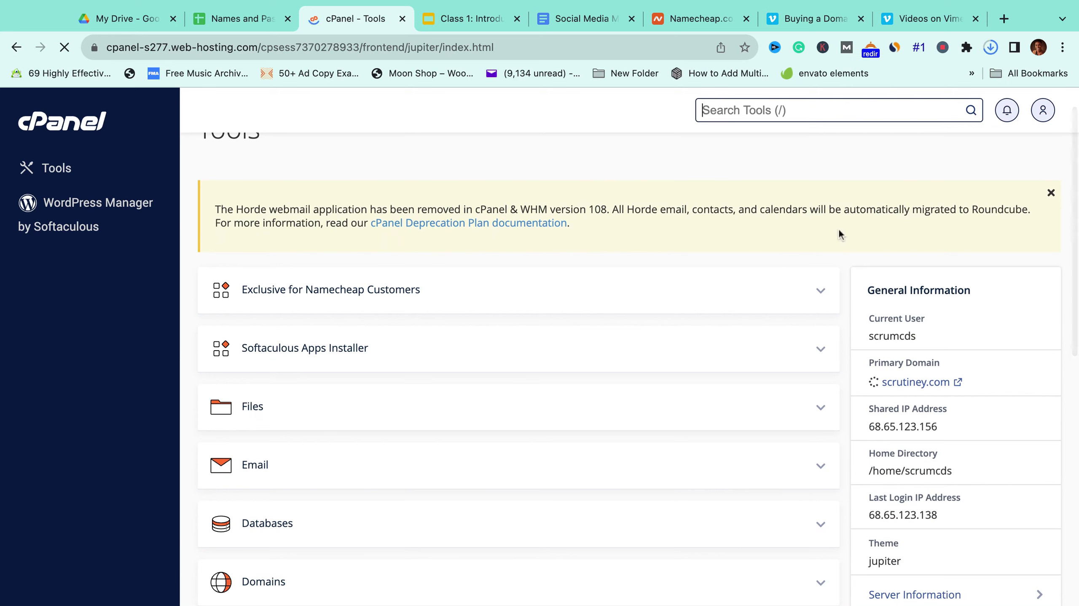
scroll(837, 253, down, 1)
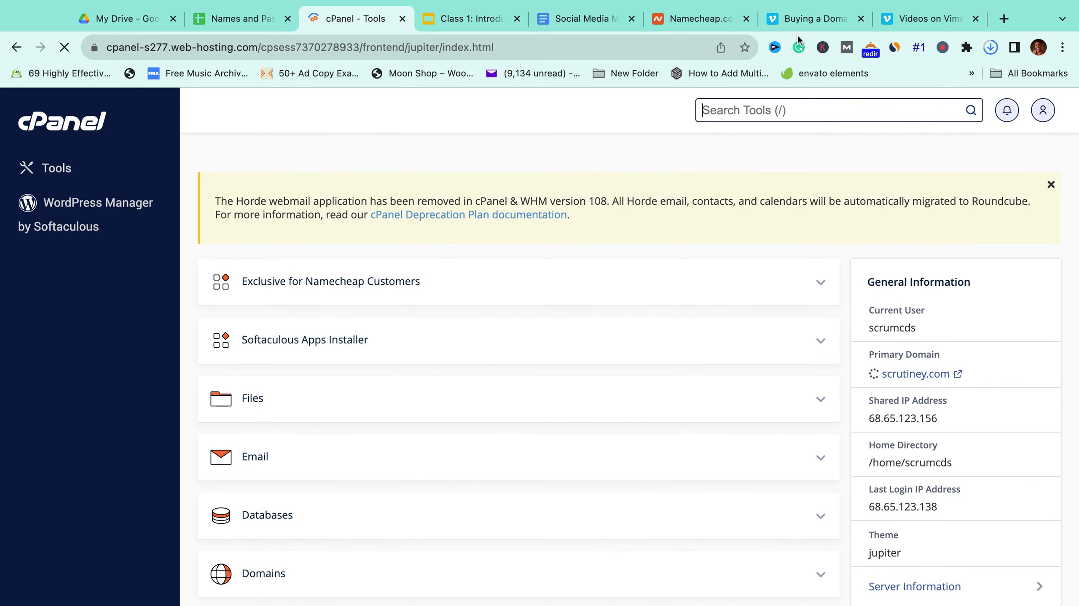
scroll(802, 242, down, 3)
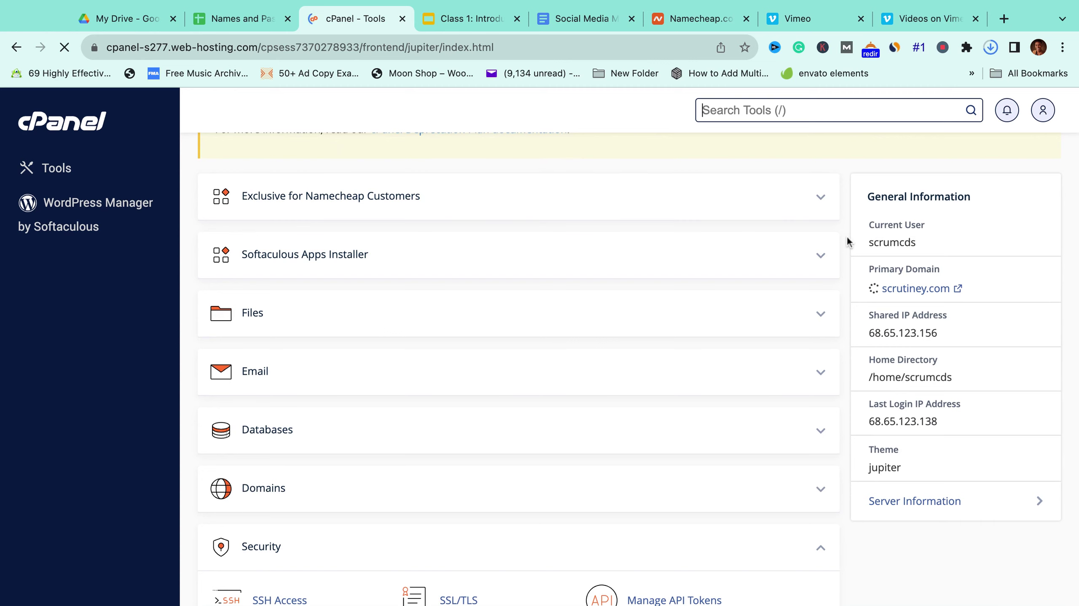
scroll(847, 236, down, 2)
scroll(846, 242, down, 4)
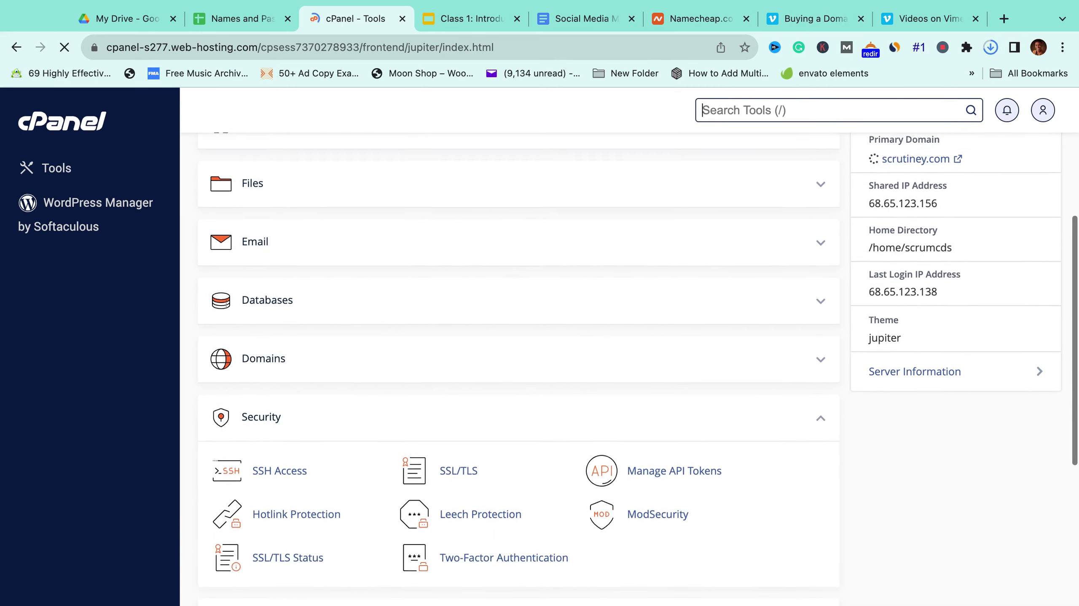
scroll(846, 242, down, 5)
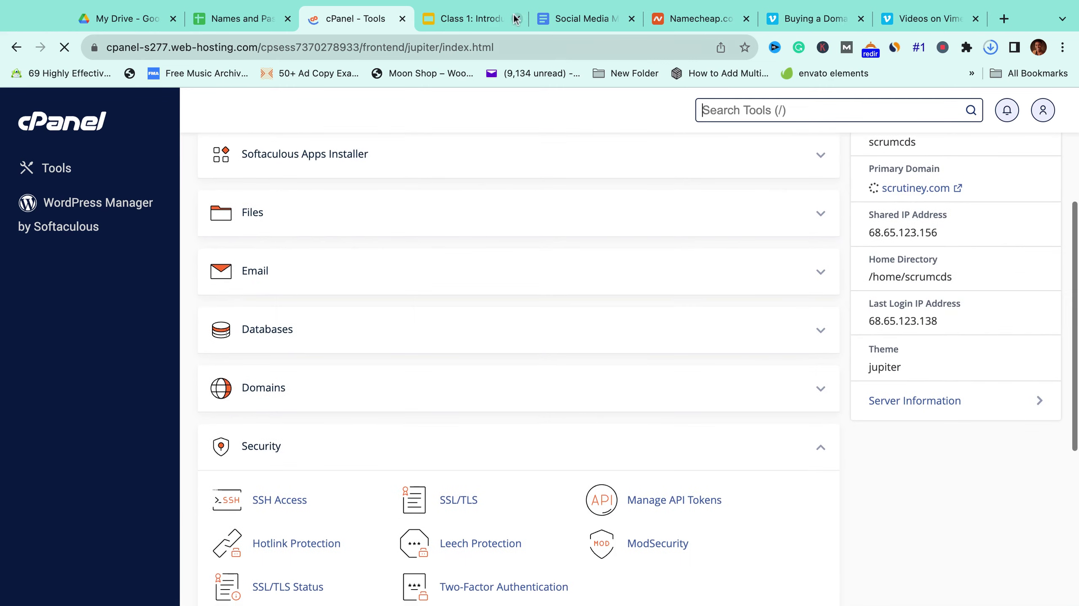
click(467, 18)
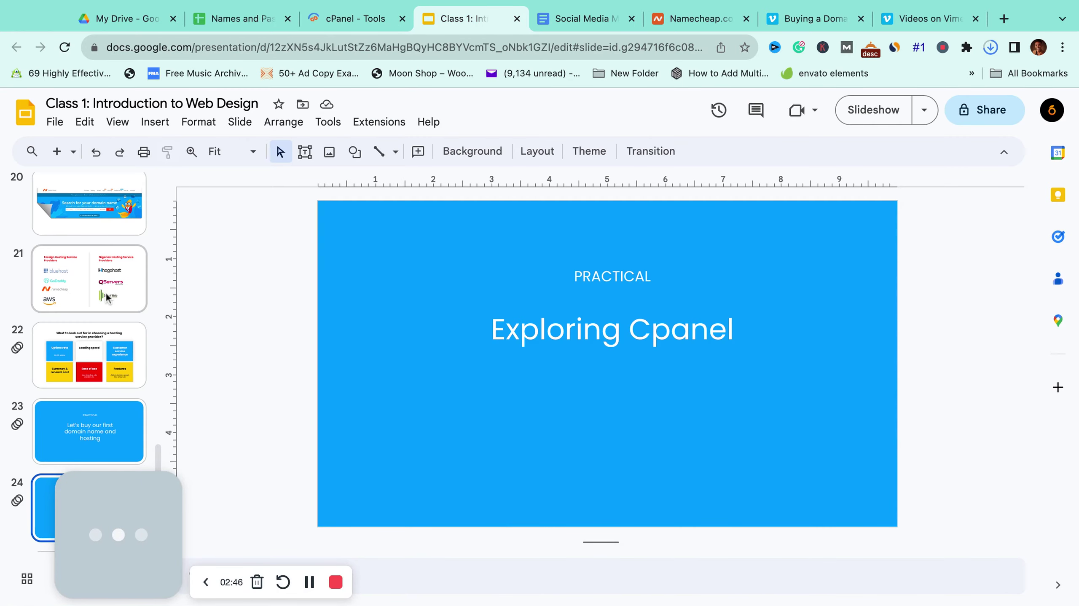
Show slide 21 on foreign versus Nigerian hosting providers, then go back to cPanel
click(109, 293)
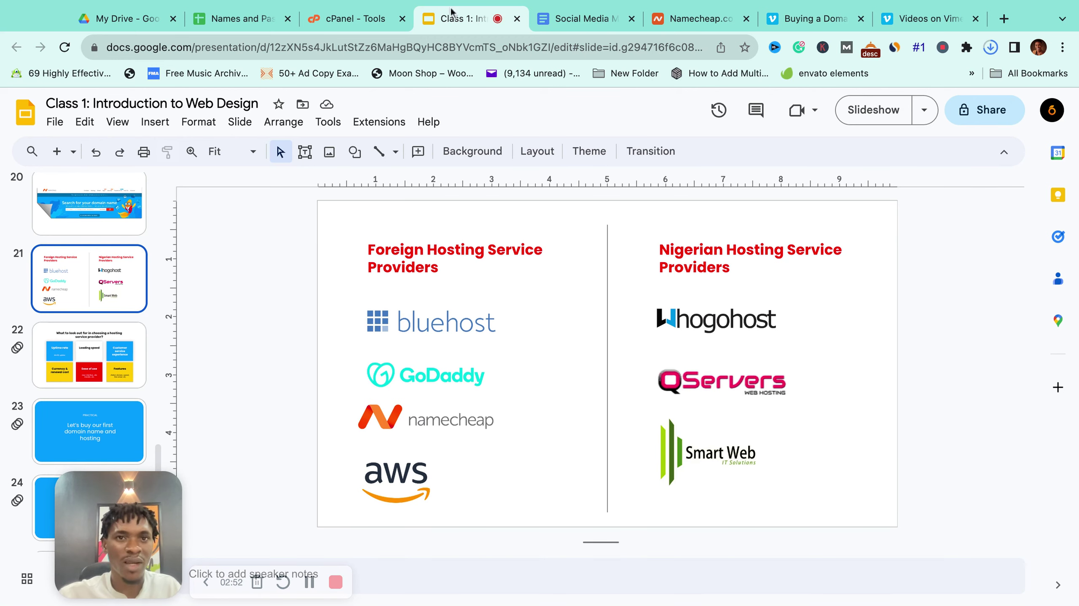
click(359, 22)
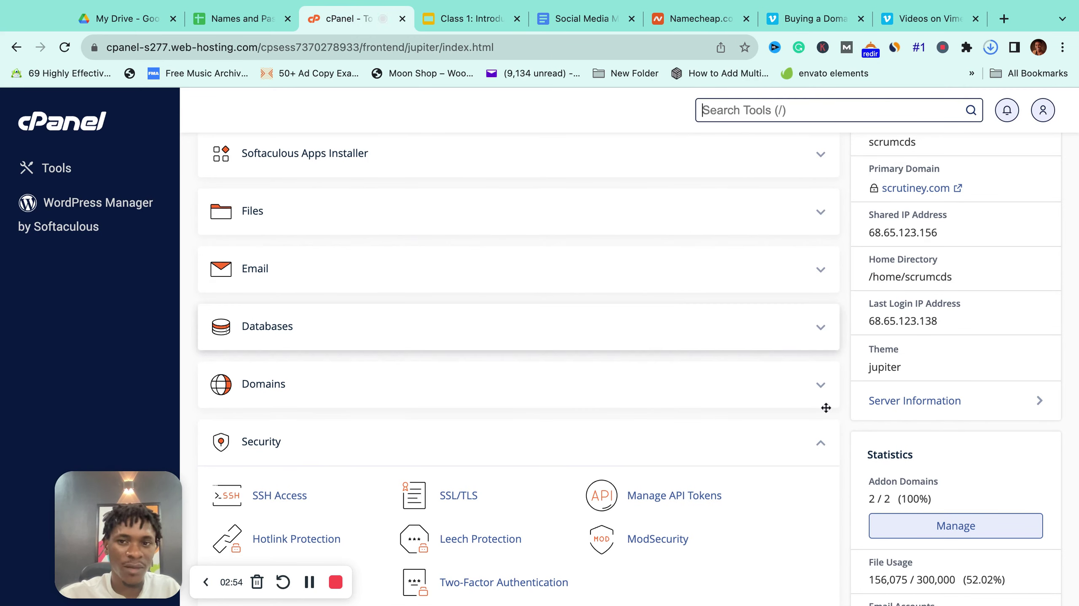
Collapse the Security tool group so every group on the dashboard is folded
click(821, 441)
scroll(832, 436, up, 1)
scroll(834, 435, up, 3)
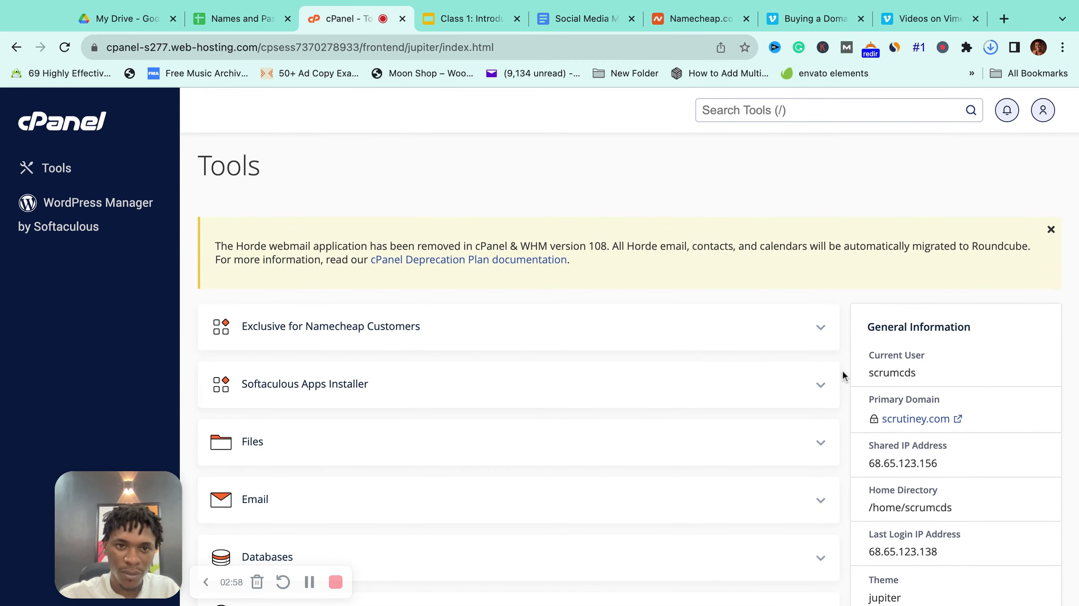
scroll(843, 371, down, 1)
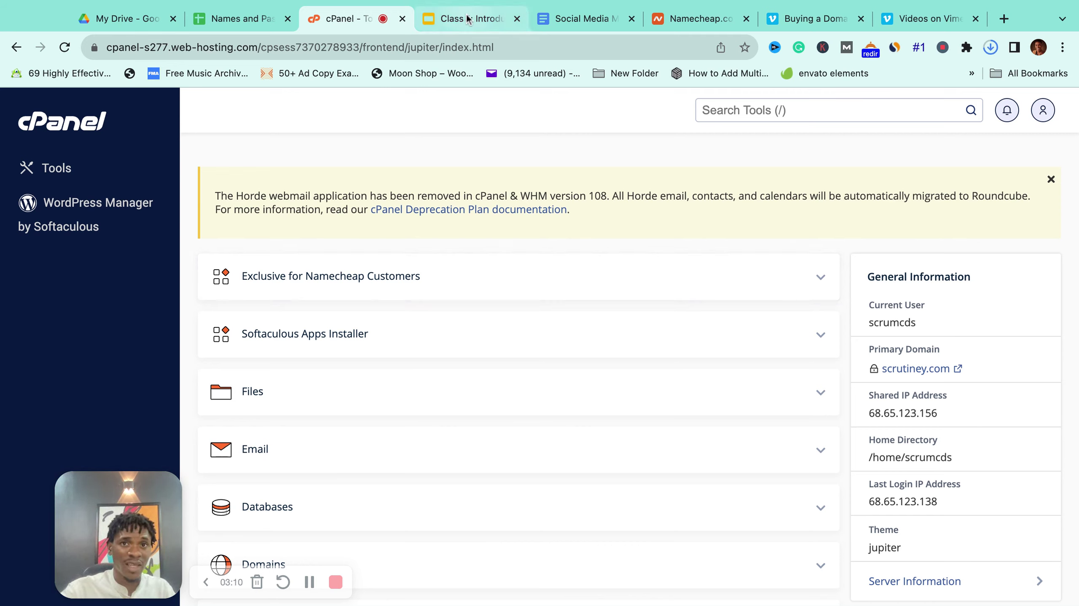
Switch to the Namecheap tab showing the two-step phone verification page
click(693, 19)
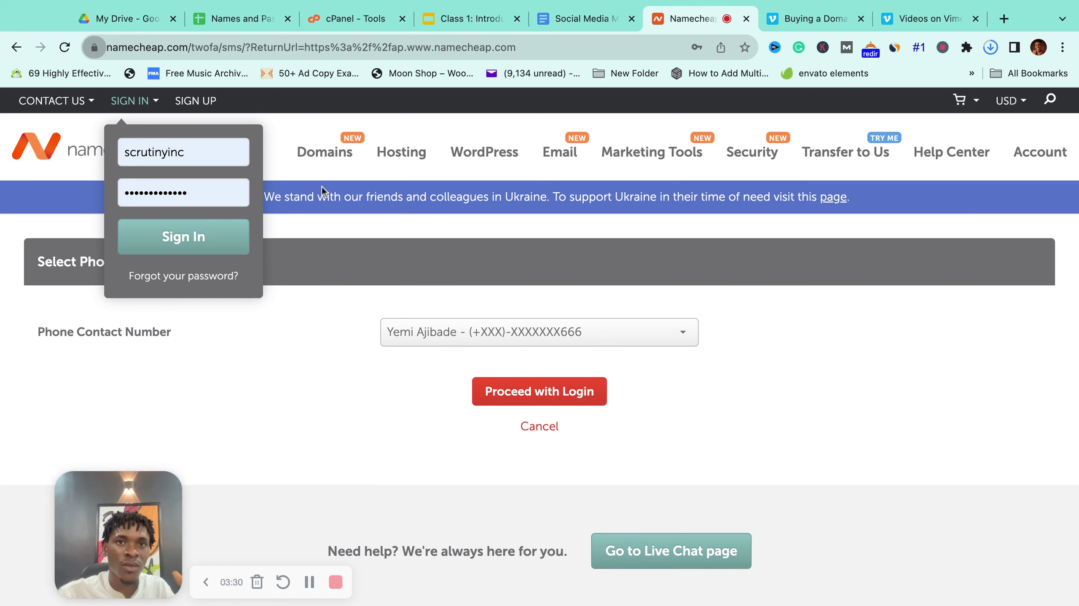
Return to the cPanel tab and scroll down the collapsed tool groups
click(370, 20)
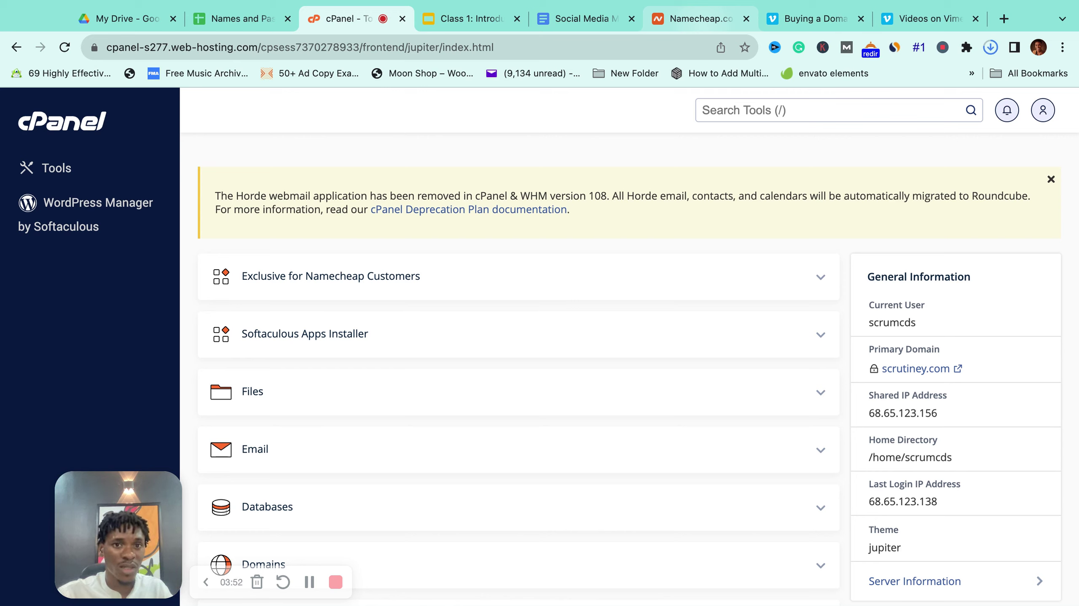
scroll(849, 239, down, 2)
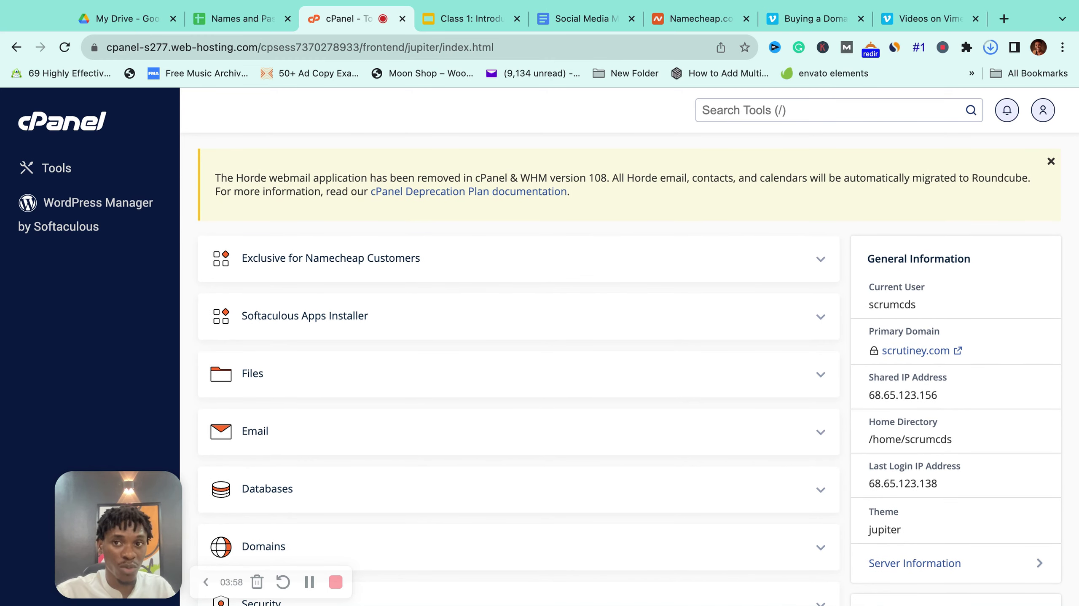
scroll(637, 357, down, 2)
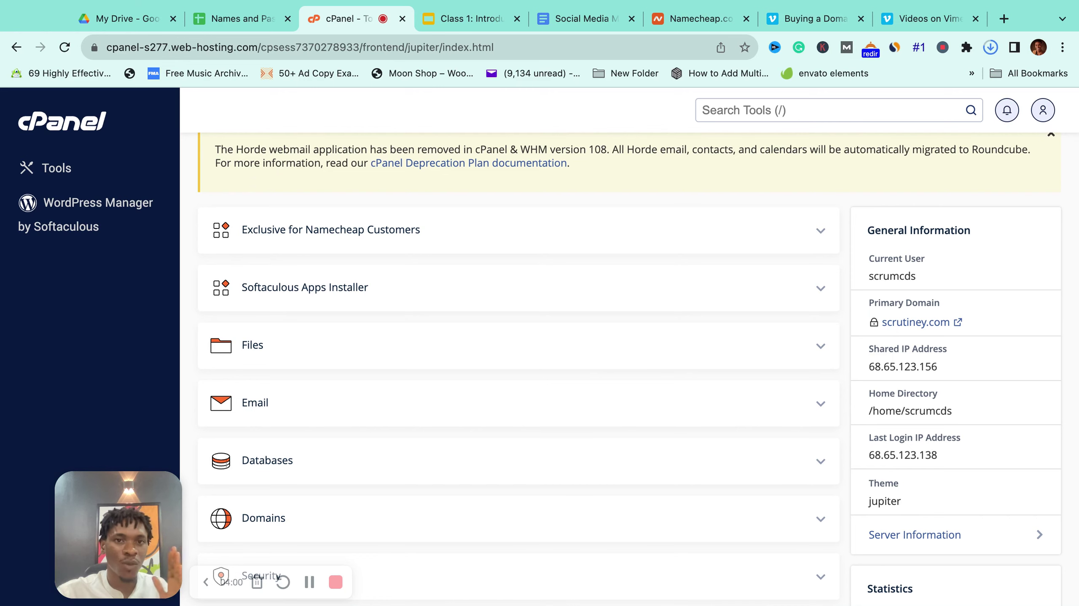
scroll(821, 228, down, 1)
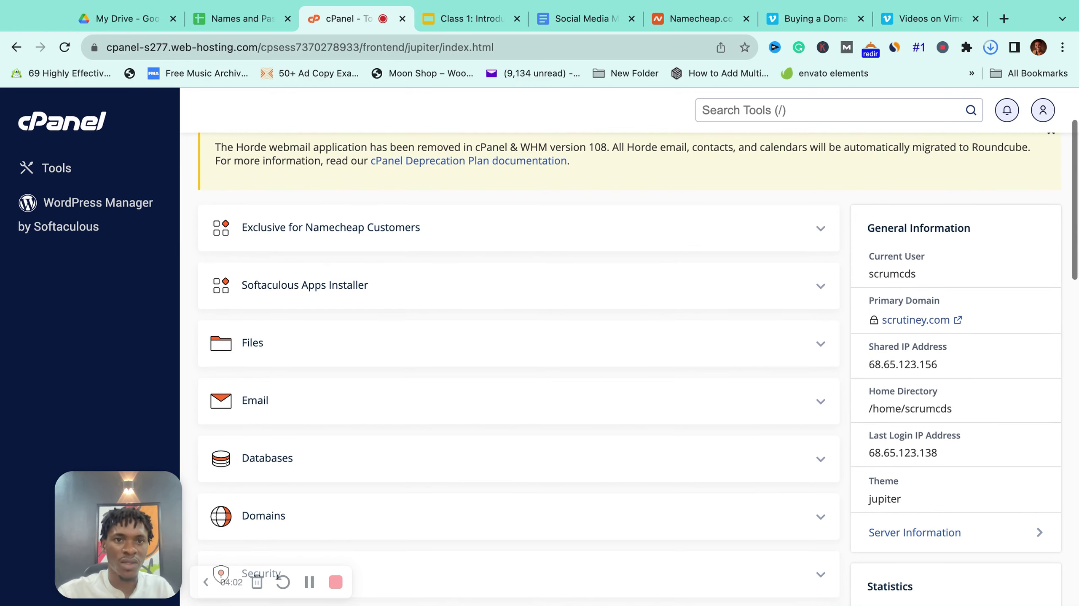
Expand Exclusive for Namecheap Customers to show Softaculous, Website Builder, Namecheap SSL and Select PHP Version
click(822, 228)
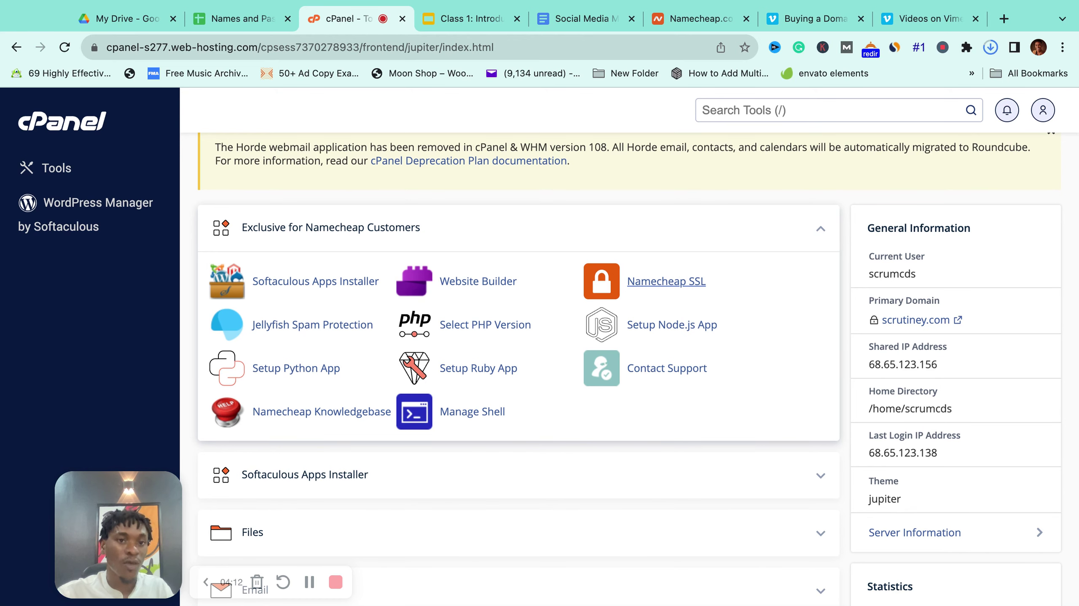
scroll(667, 278, down, 2)
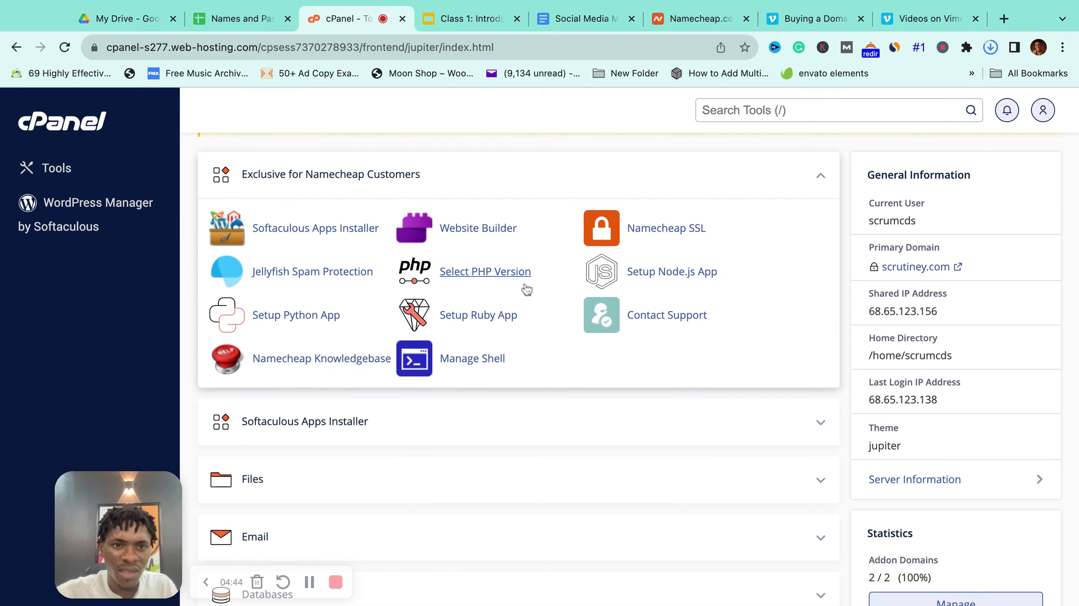
scroll(527, 290, down, 1)
Collapse the Namecheap customers group and expand Files to show File Manager, Disk Usage and Backup
click(821, 169)
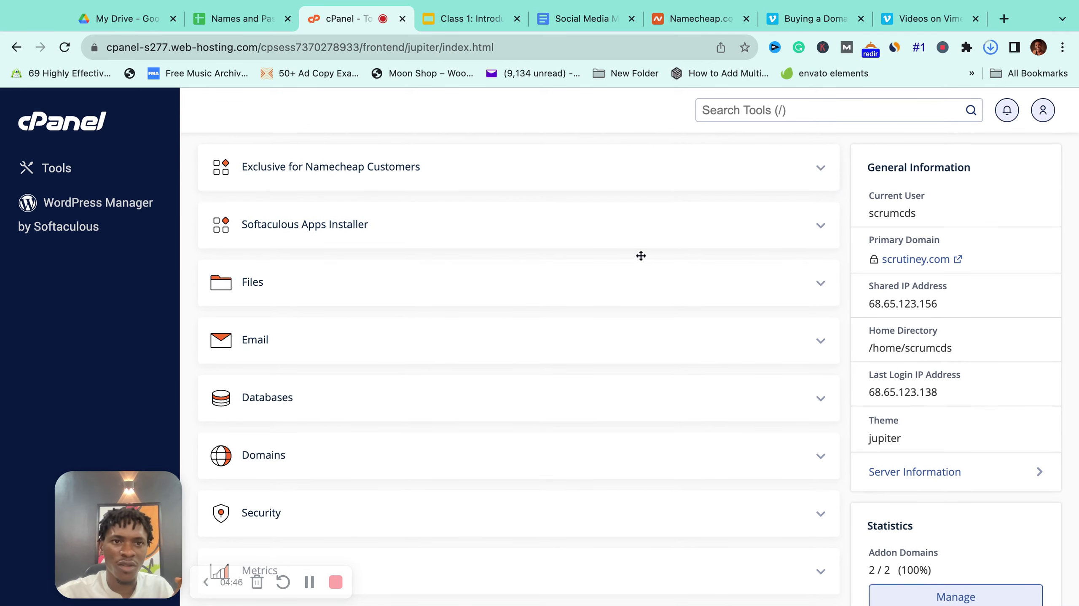
scroll(641, 255, down, 1)
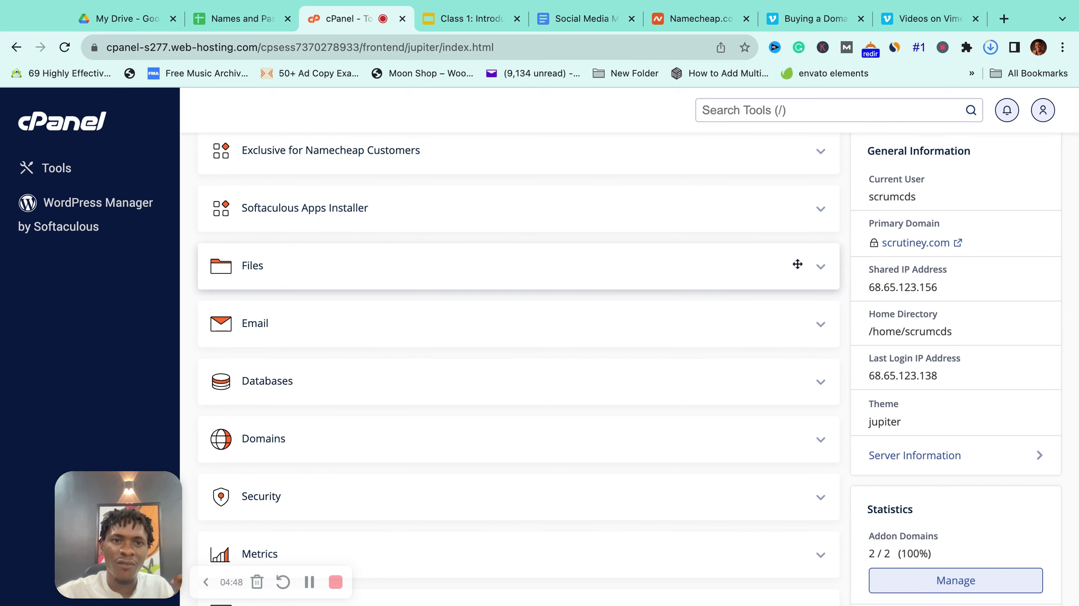
click(825, 269)
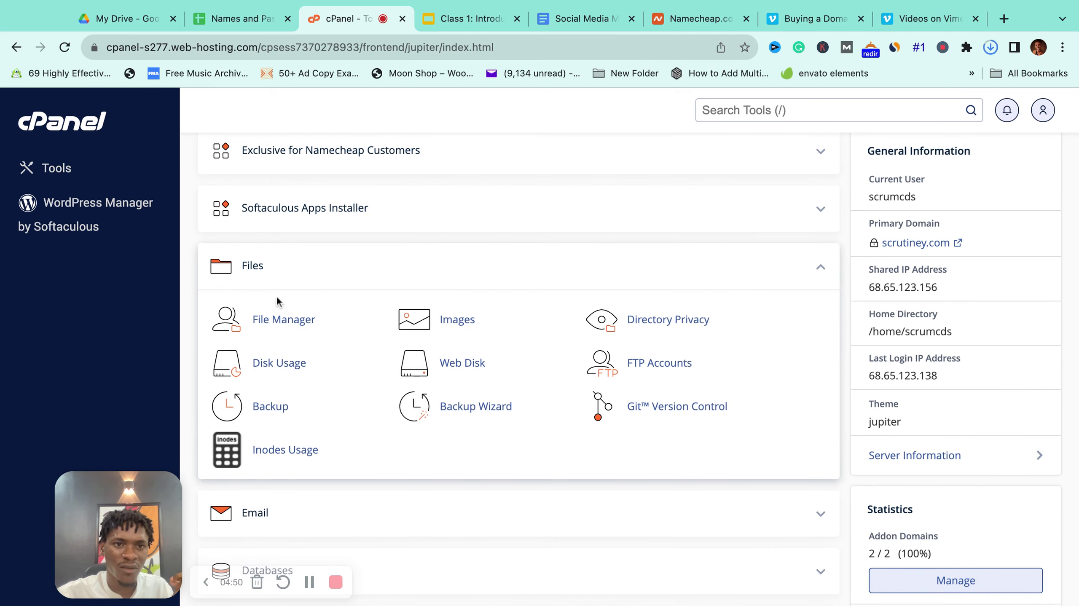
scroll(277, 281, down, 3)
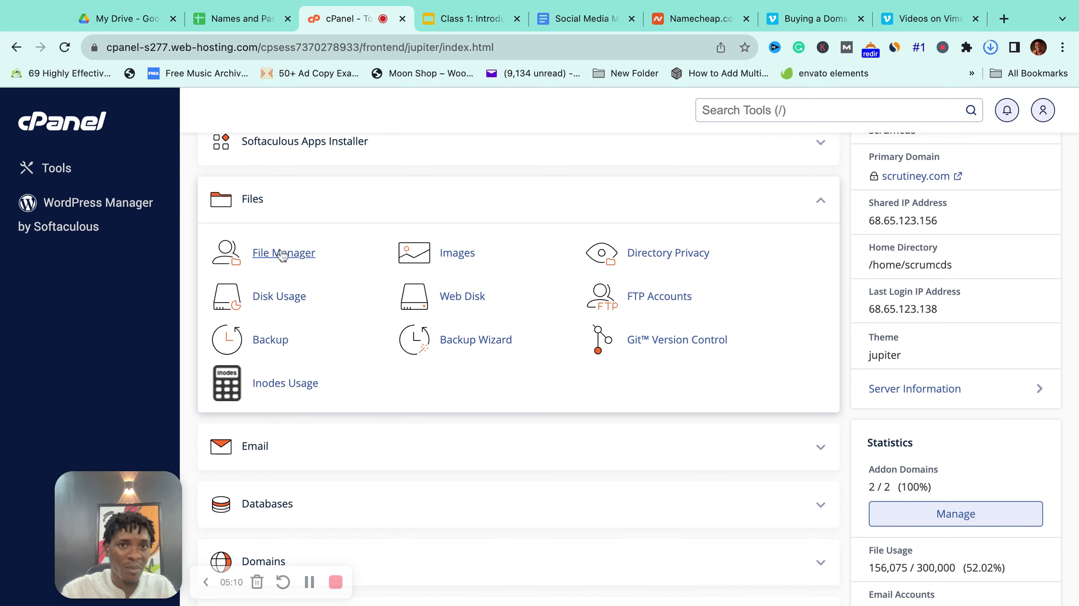
click(312, 256)
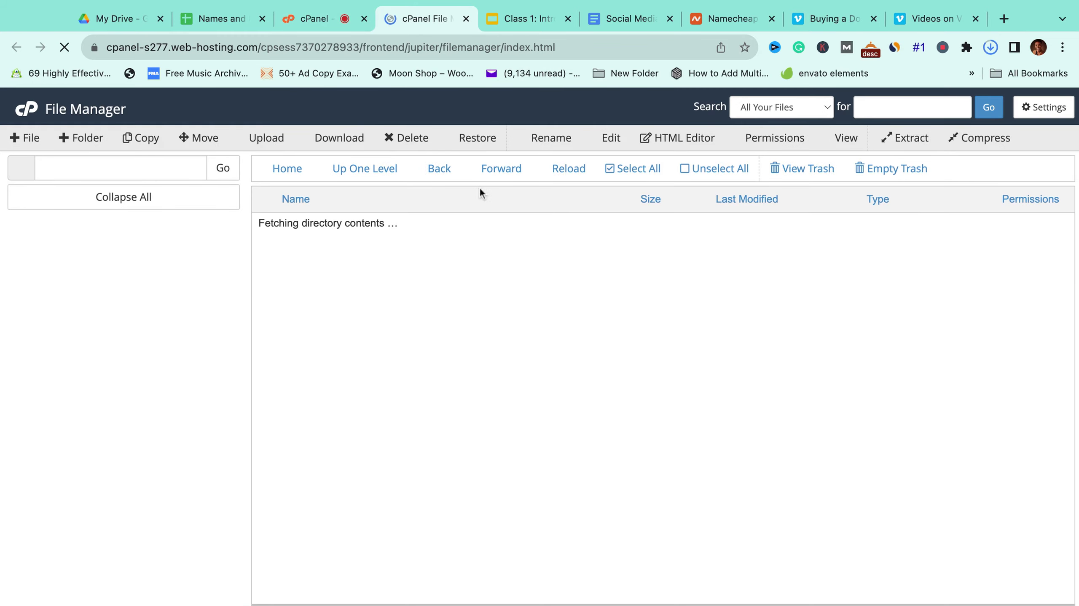
scroll(335, 404, down, 7)
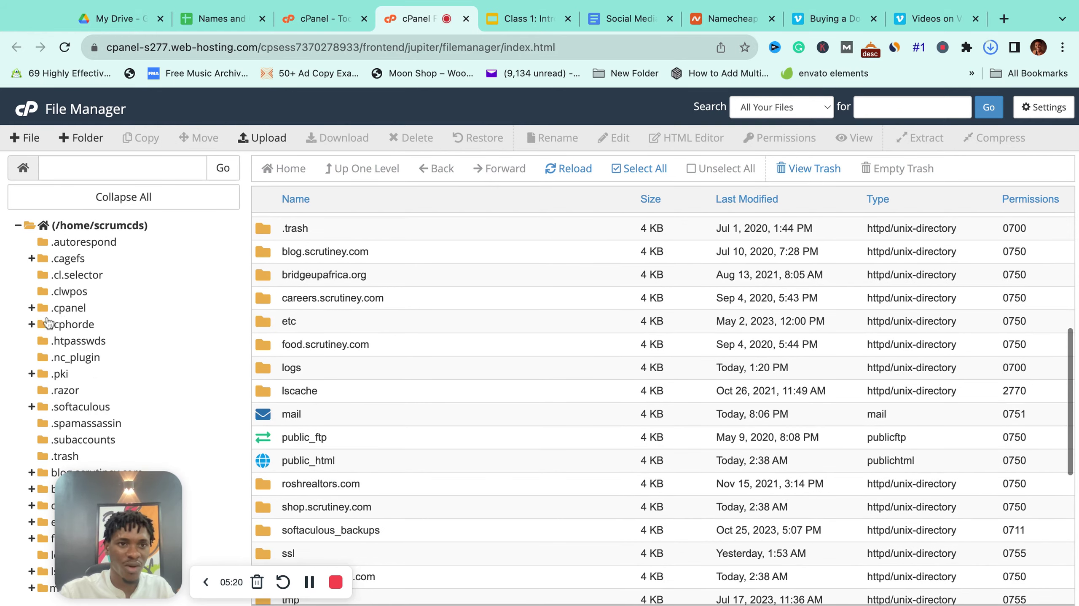
scroll(111, 369, down, 5)
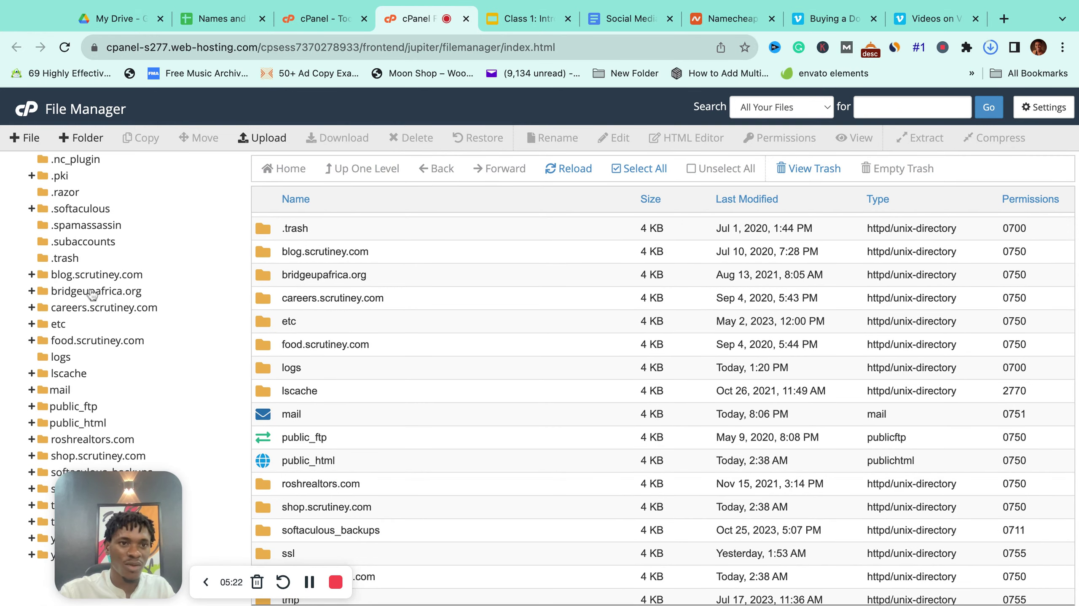
scroll(94, 314, up, 3)
scroll(94, 314, up, 2)
scroll(393, 354, up, 7)
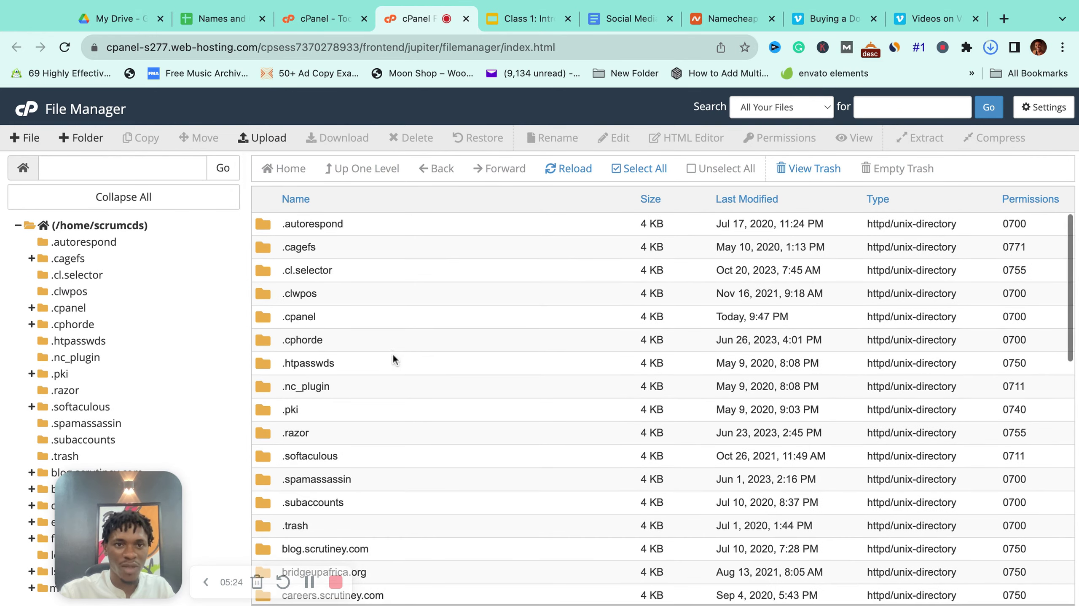
click(466, 18)
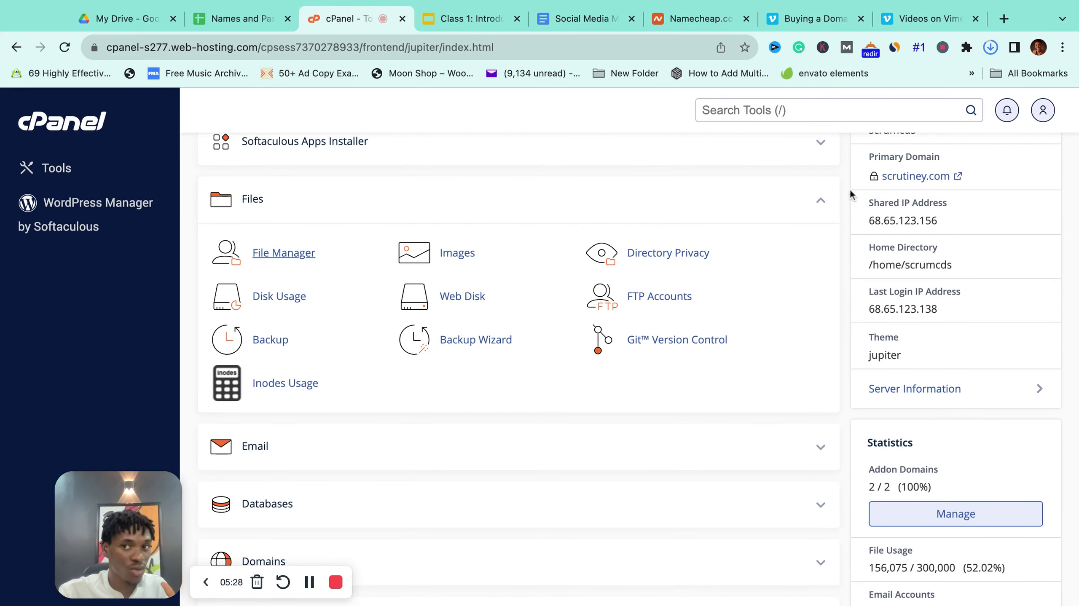
Collapse Files, expand Email to browse its tools, then collapse Email again
click(821, 201)
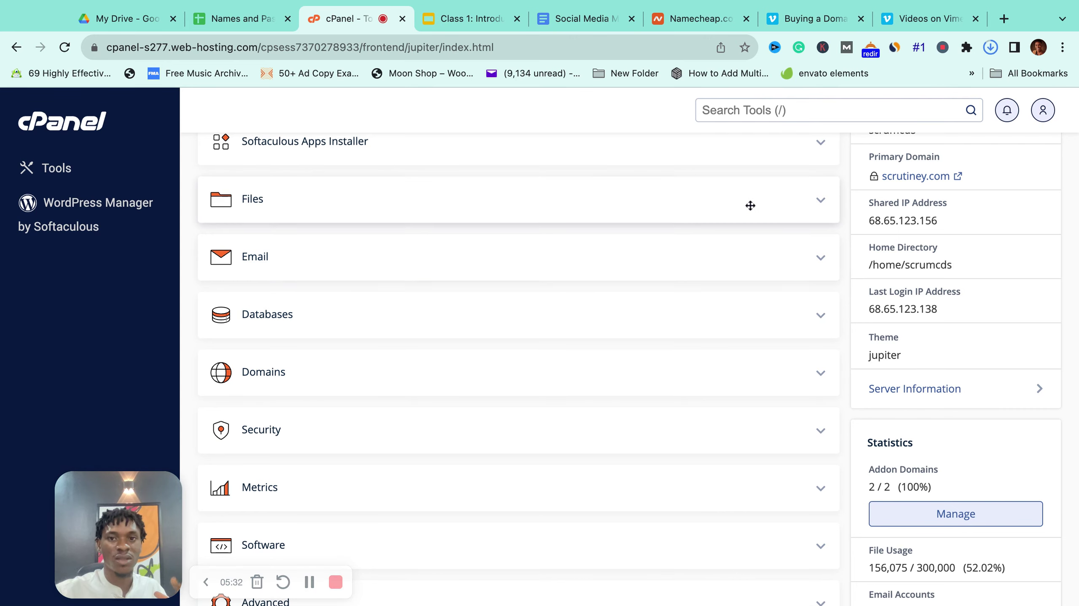
click(823, 259)
scroll(532, 293, down, 1)
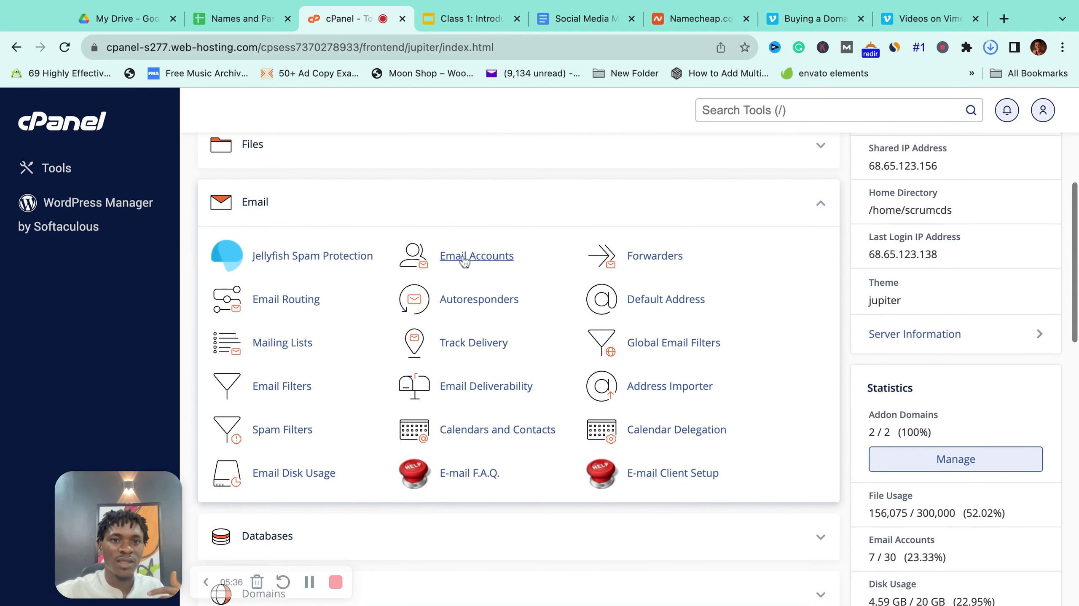
scroll(504, 268, up, 2)
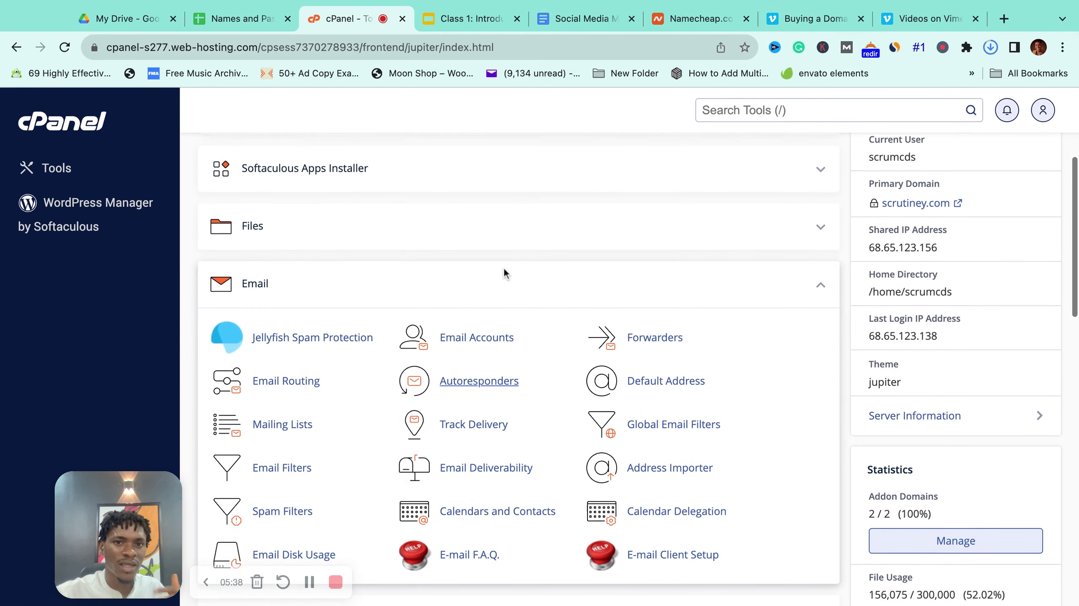
scroll(473, 352, down, 2)
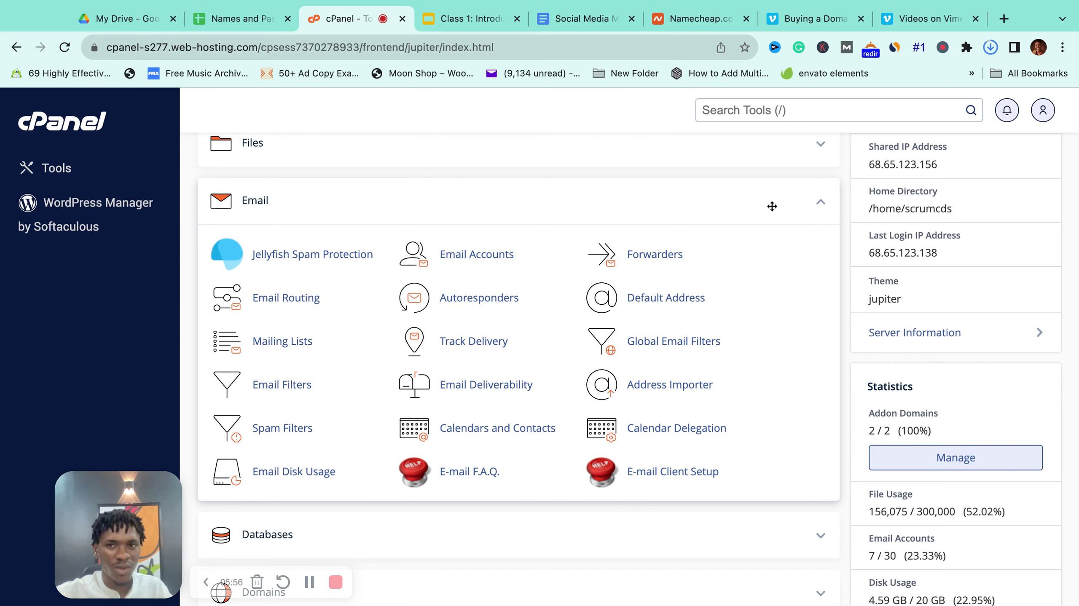
click(821, 202)
scroll(605, 206, down, 2)
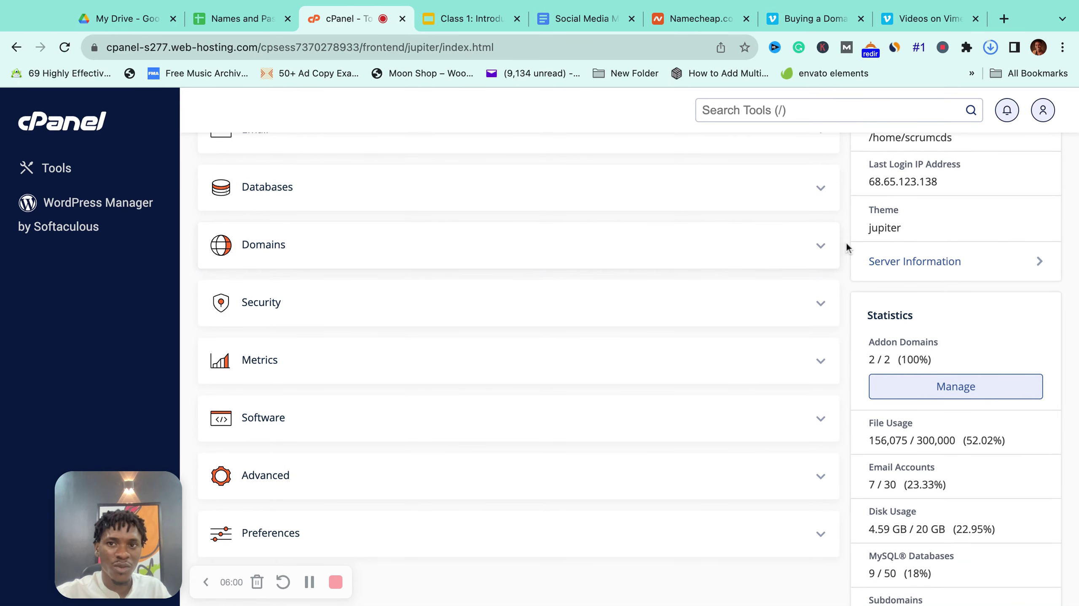
Expand the Domains group to list Domains, Redirects, Zone Editor, Dynamic DNS and Domains F.A.Q., then open a new tab
click(821, 245)
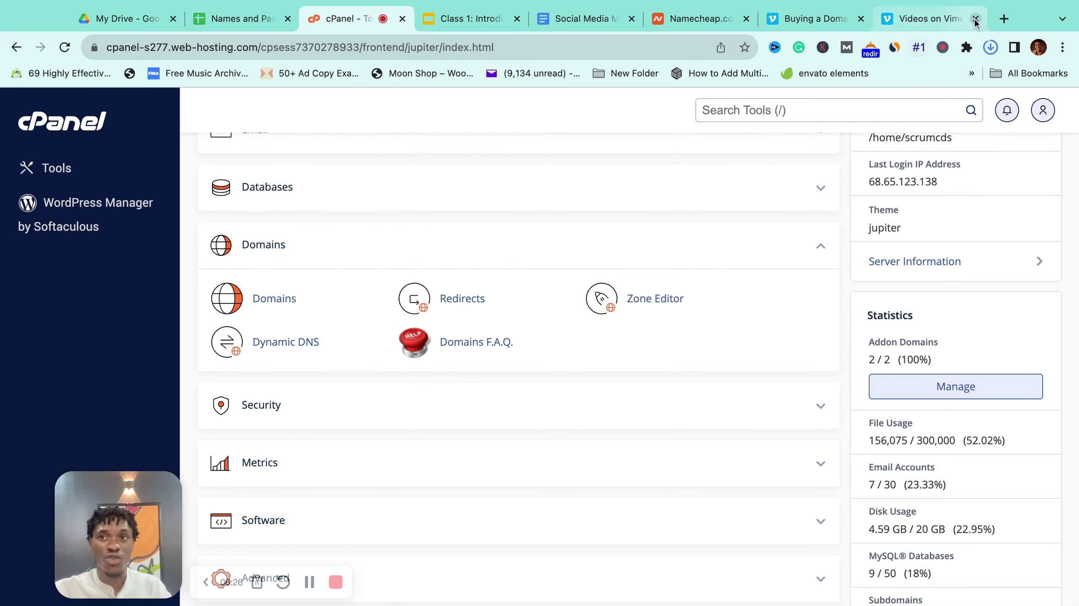
click(1004, 18)
Load jumia.com in the new tab, correcting the typo, which ends on a 'connection is not private' warning
text(jumian)
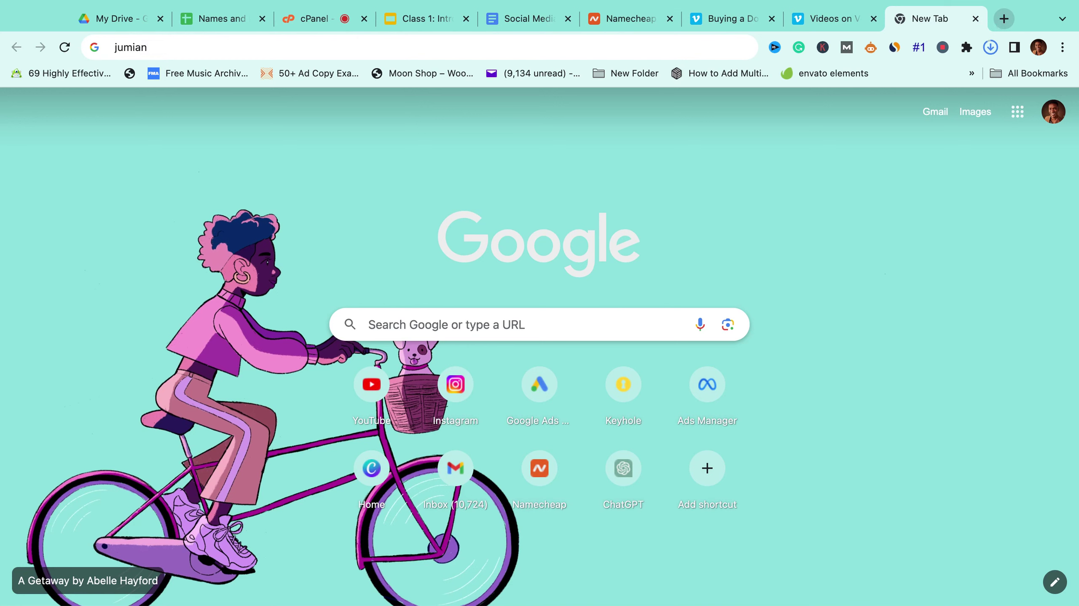
key(BackSpace)
text(.com)
key(Return)
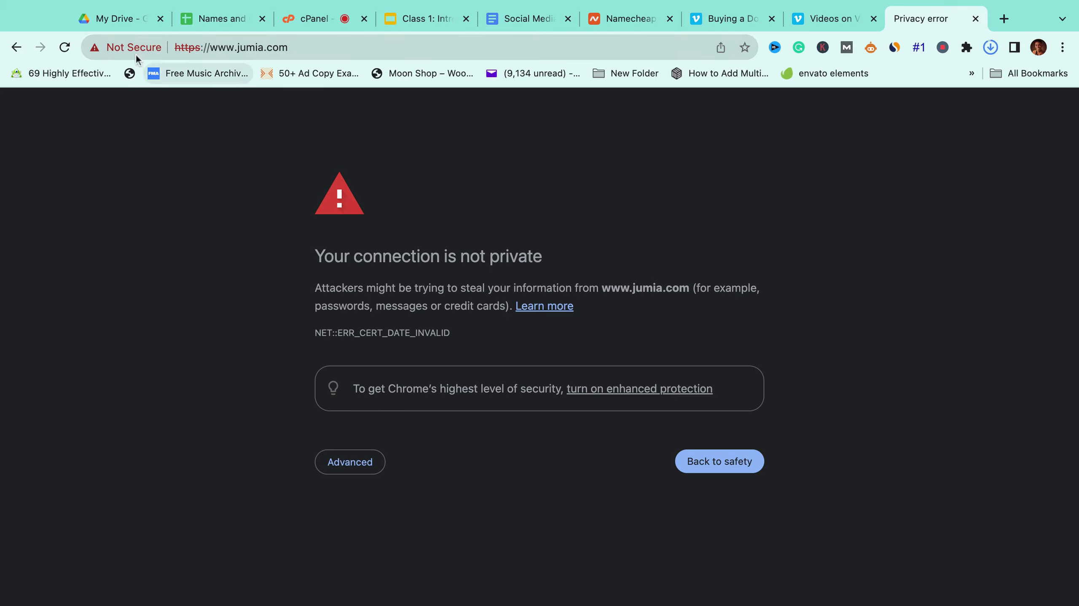
Return to the cPanel dashboard, collapse Domains, and briefly expand then collapse the Security tools
click(337, 29)
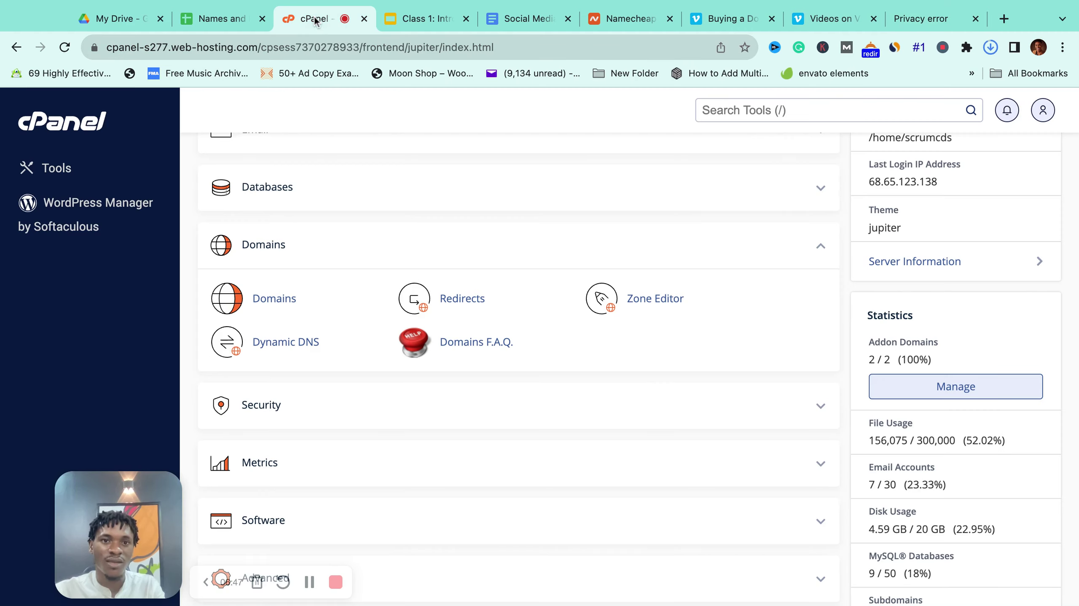
click(820, 246)
scroll(798, 247, down, 3)
click(814, 186)
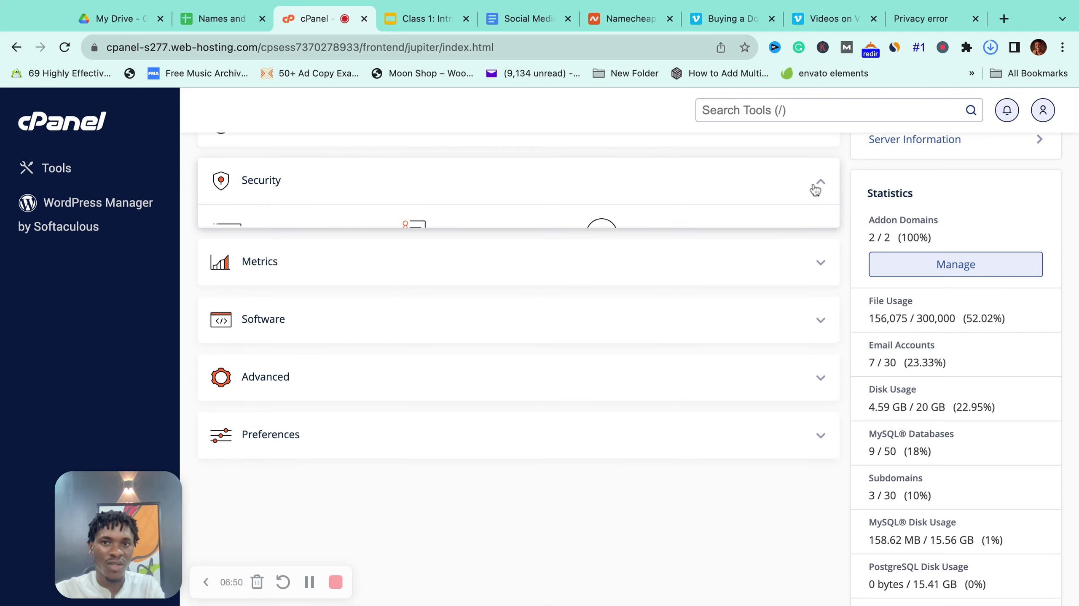
click(820, 183)
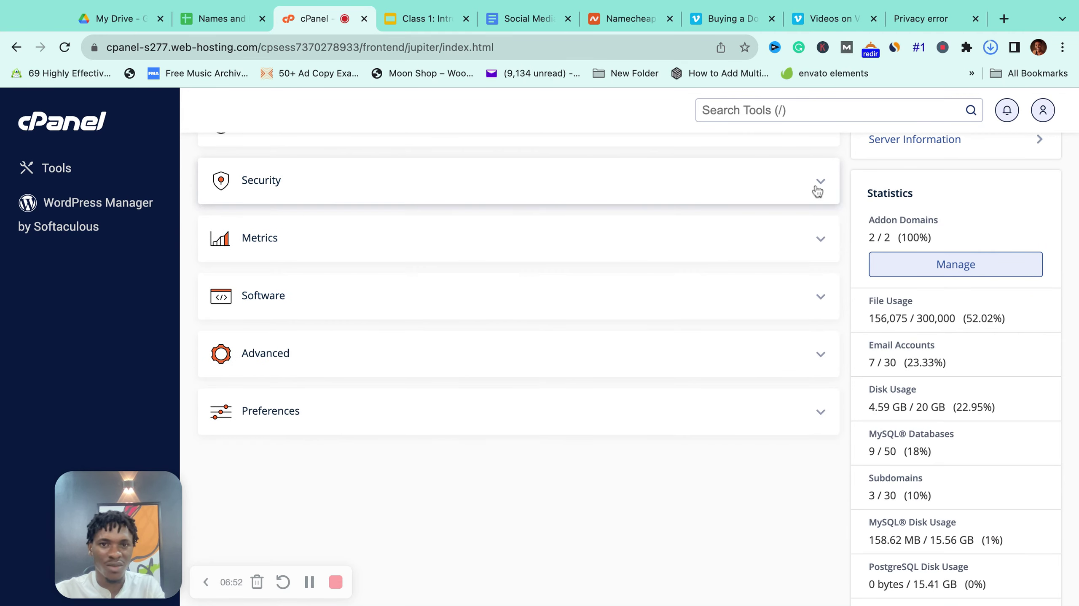
Preview the Software and Advanced tool groups, folding each away again
scroll(577, 277, down, 1)
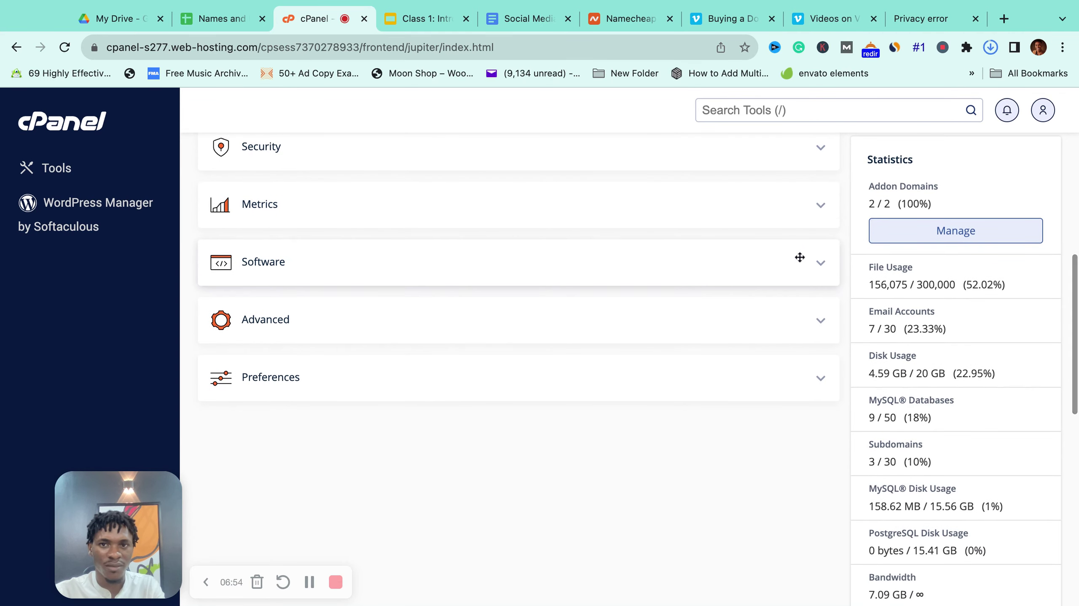
click(822, 266)
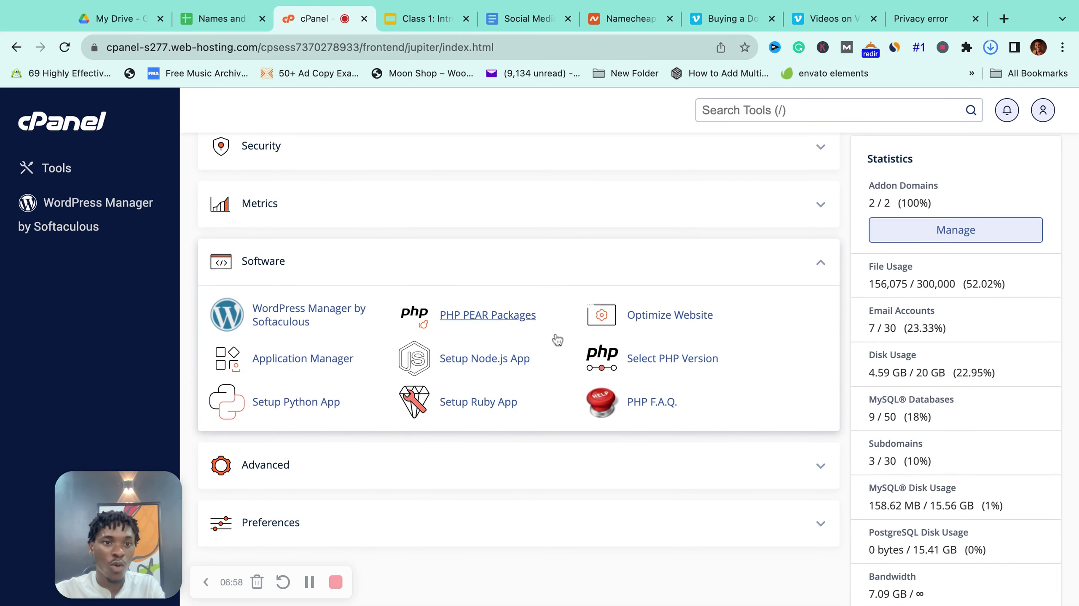
scroll(558, 340, down, 1)
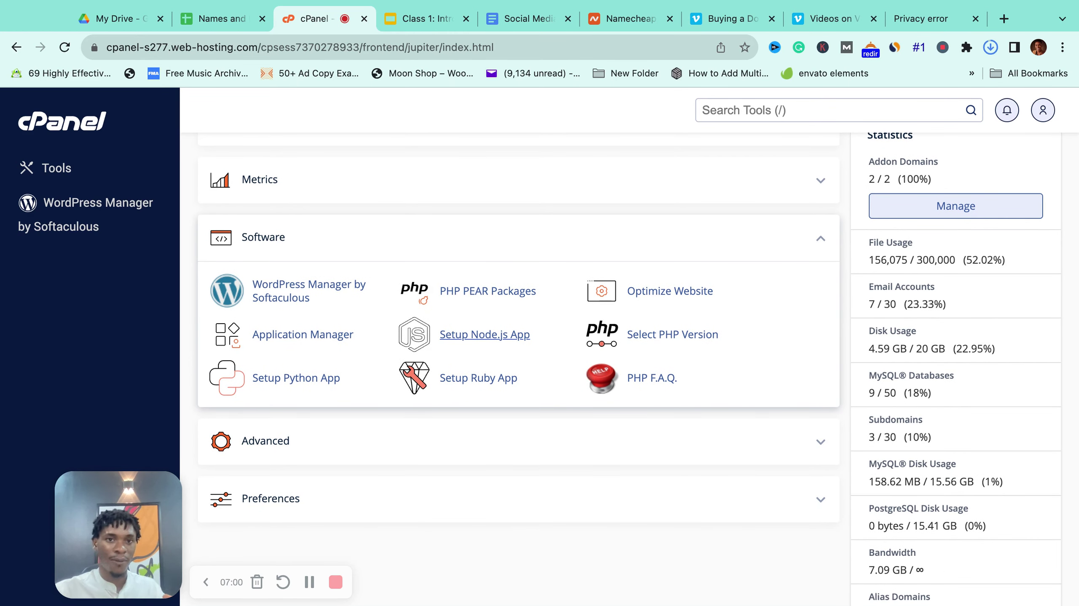
click(819, 245)
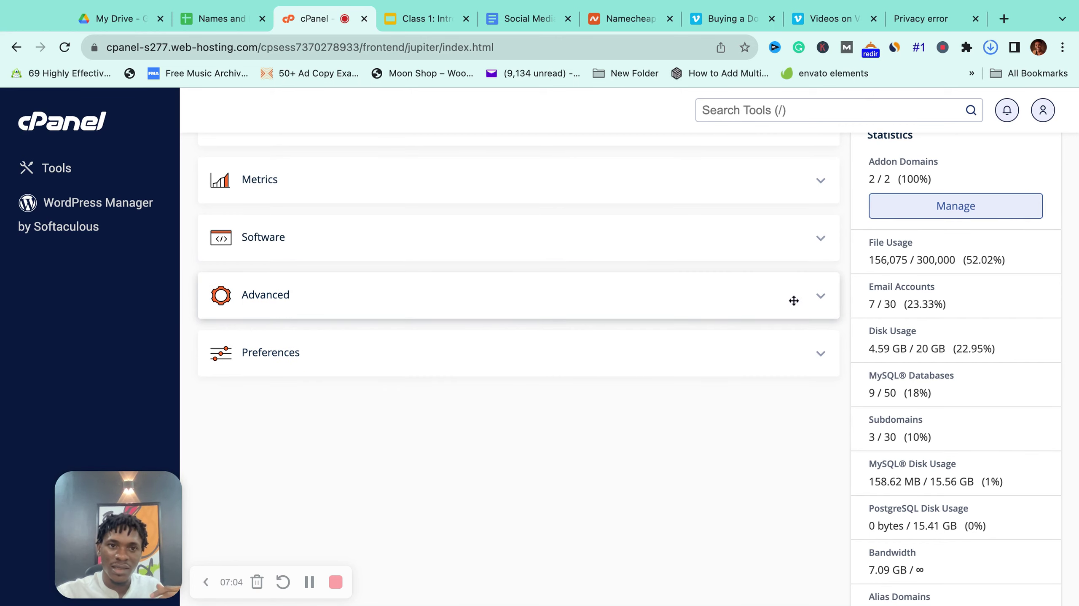
click(822, 298)
click(821, 299)
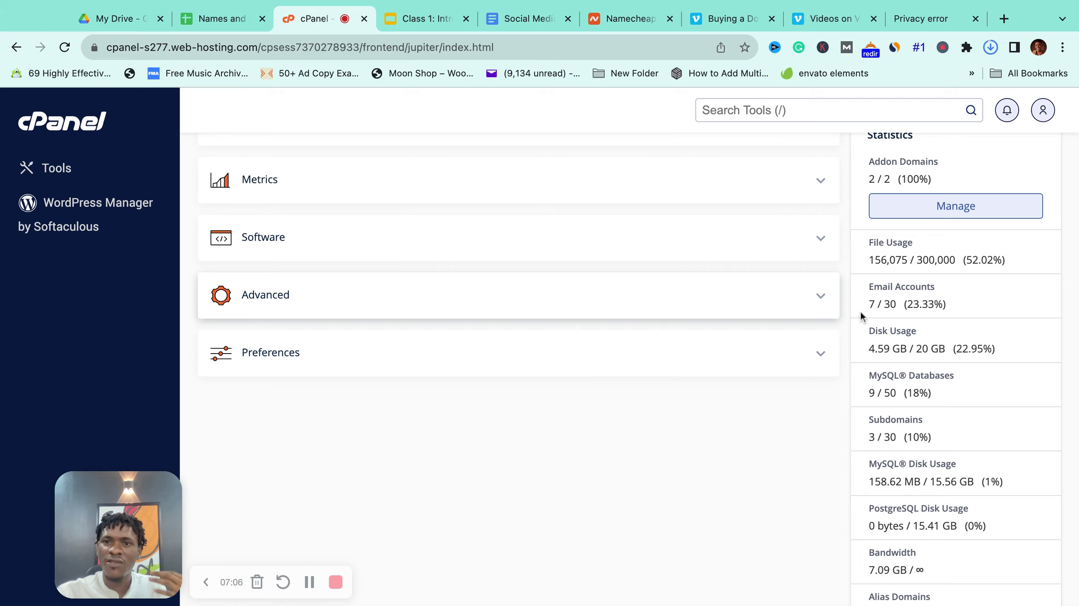
scroll(867, 318, up, 3)
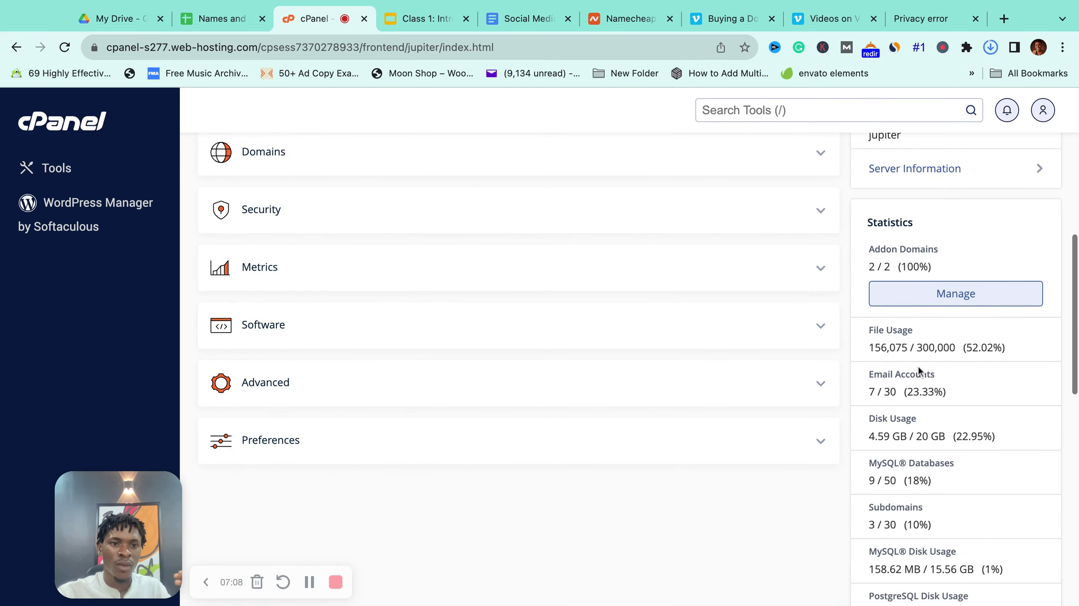
scroll(918, 366, up, 2)
scroll(631, 369, up, 8)
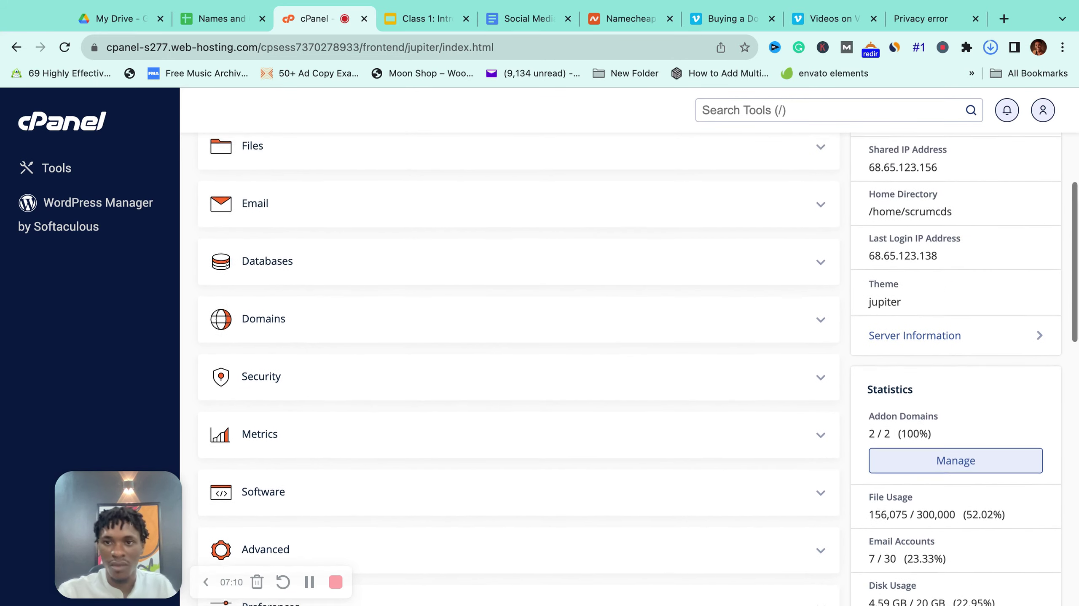
scroll(628, 348, down, 3)
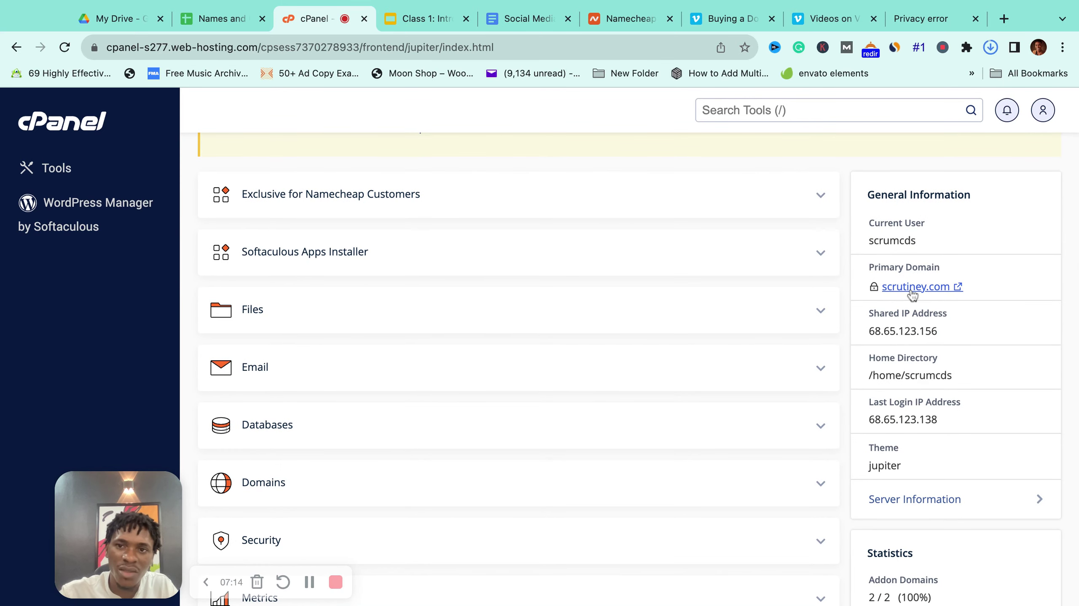
scroll(934, 297, down, 1)
scroll(935, 297, down, 7)
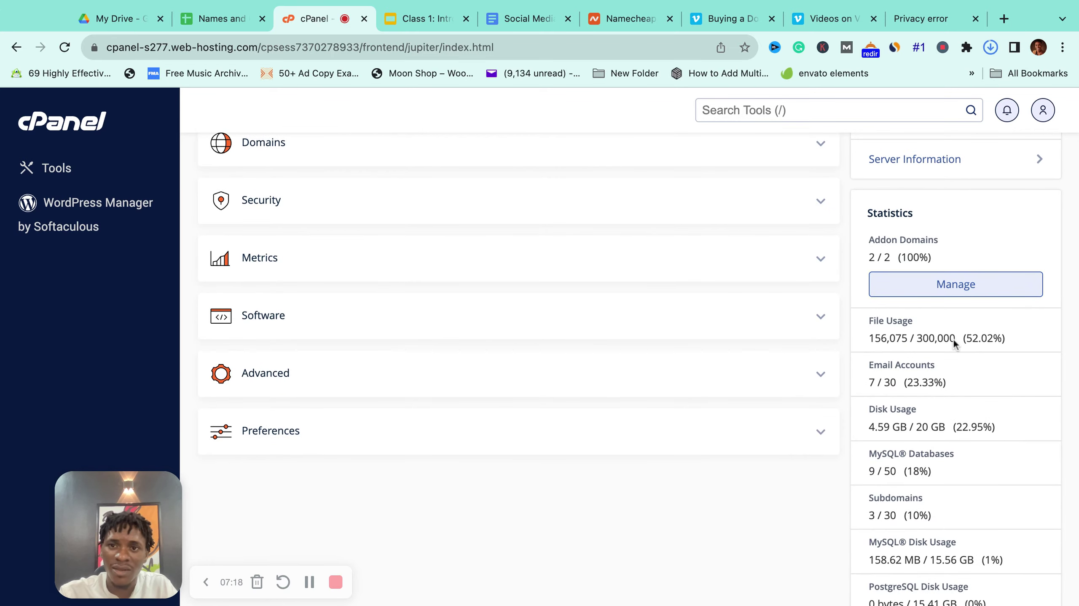
scroll(887, 251, down, 2)
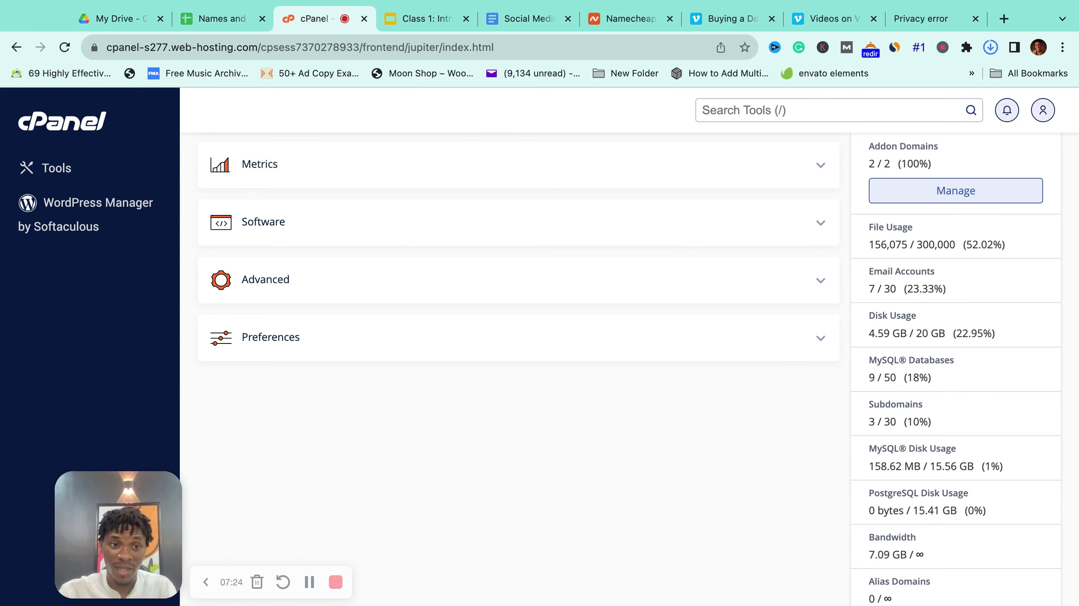
scroll(639, 368, down, 1)
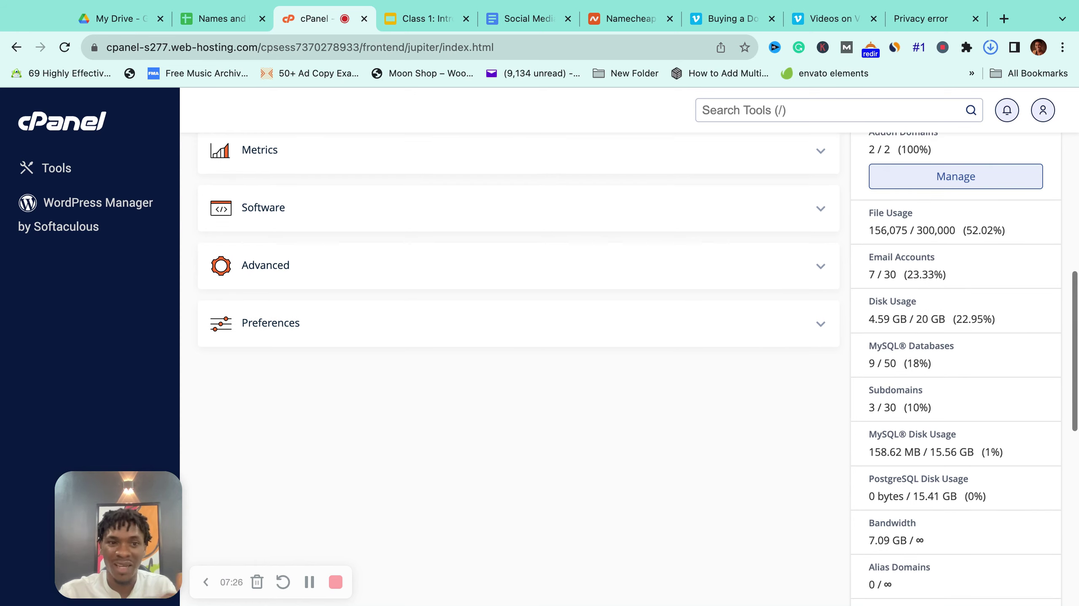
scroll(639, 368, up, 2)
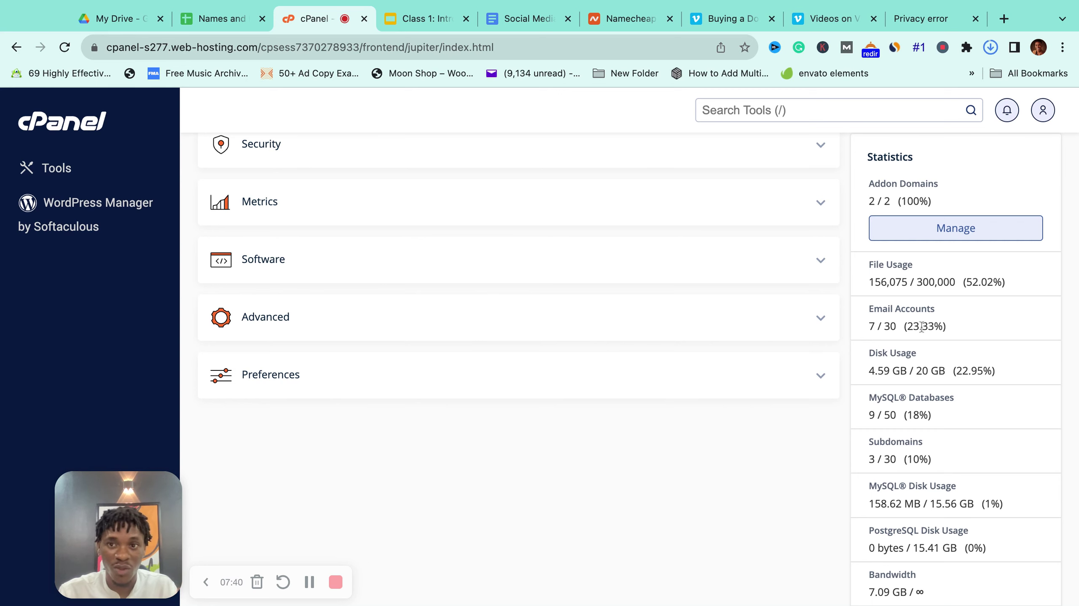
scroll(942, 349, down, 3)
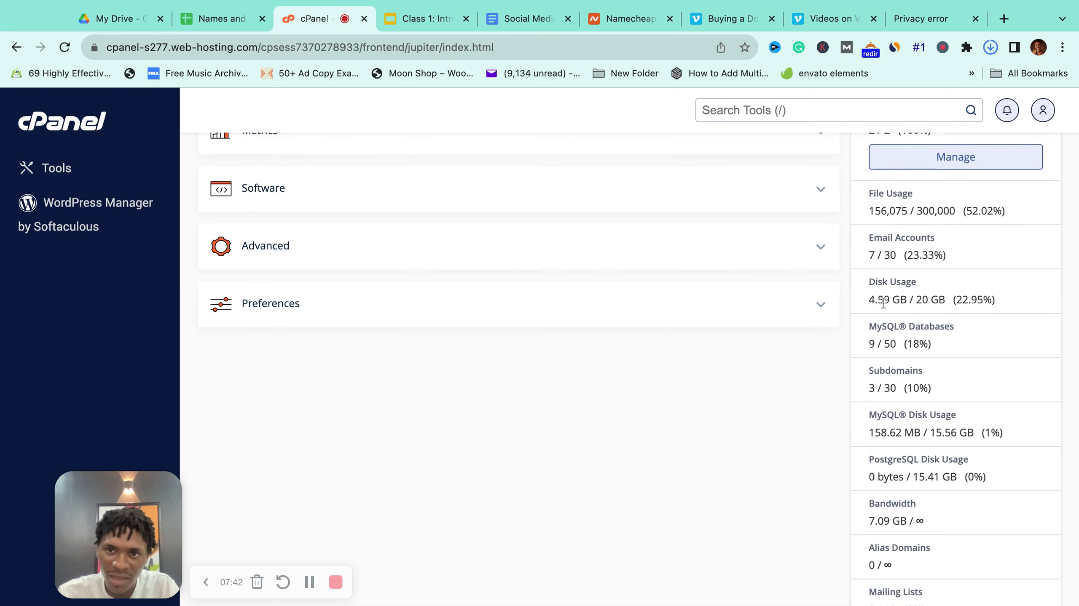
scroll(912, 348, down, 4)
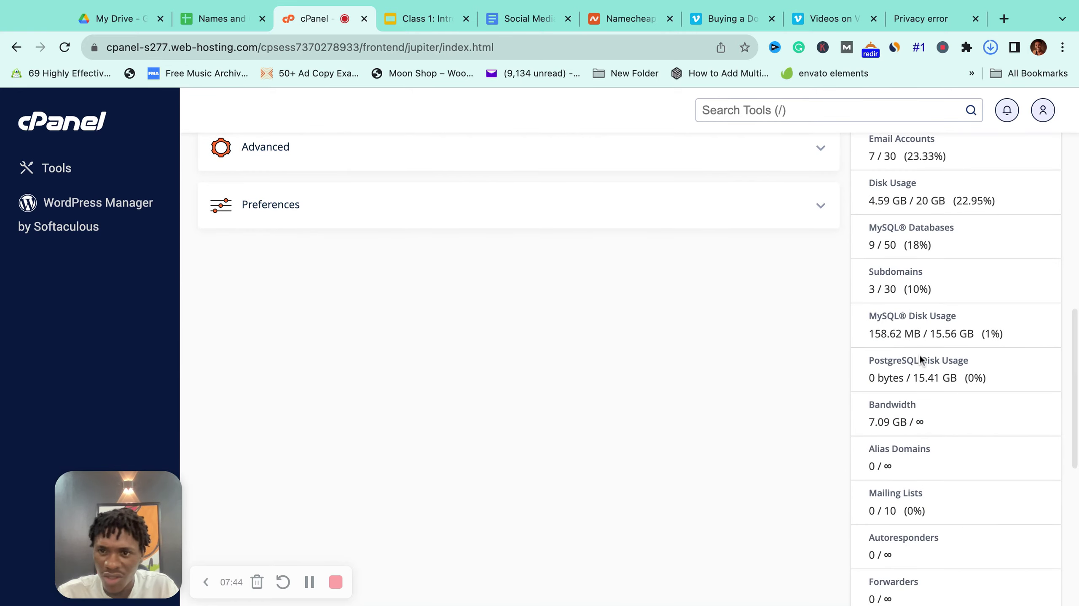
scroll(919, 359, down, 15)
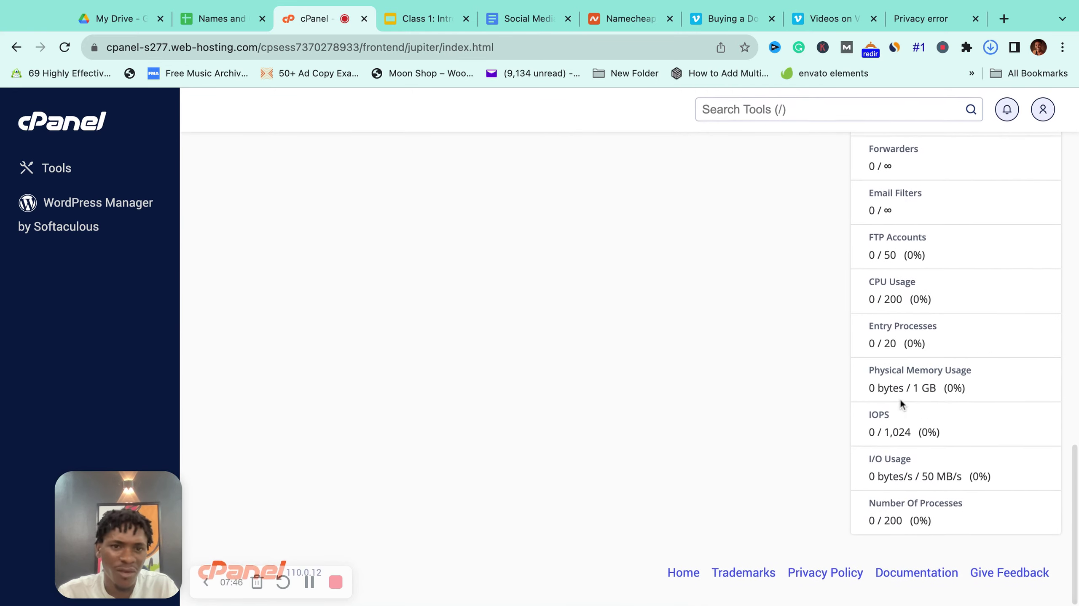
scroll(656, 296, up, 15)
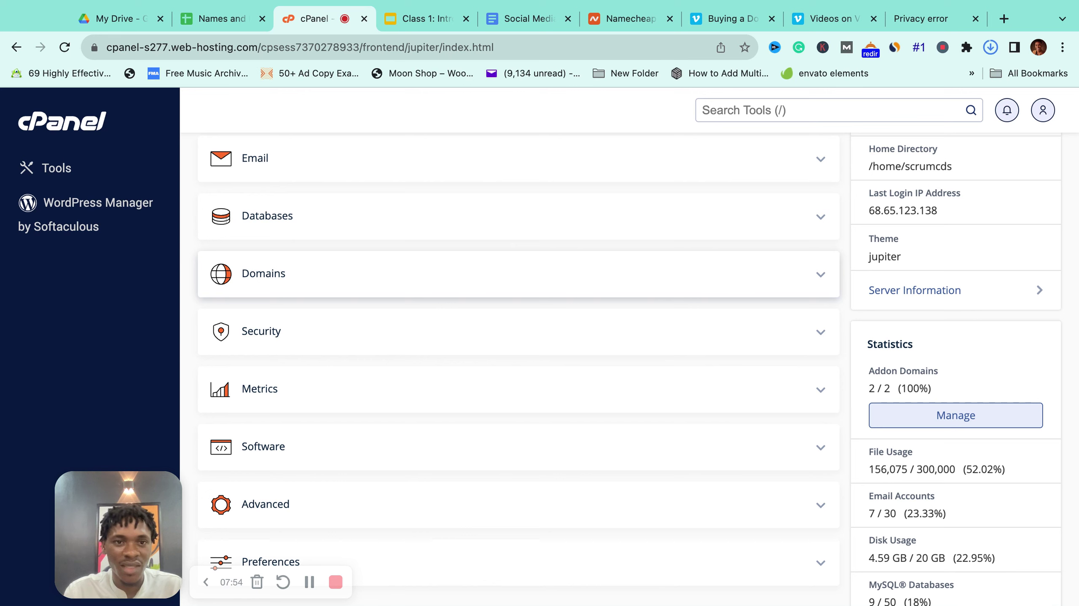
scroll(843, 293, up, 5)
scroll(843, 293, up, 2)
scroll(843, 293, down, 3)
scroll(509, 365, down, 10)
scroll(509, 365, down, 8)
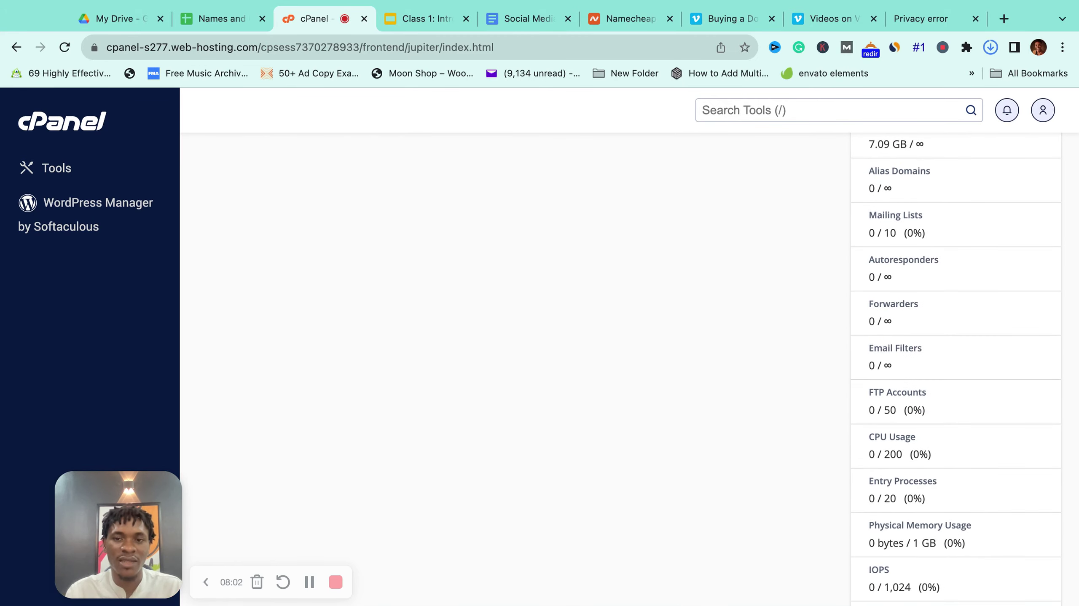